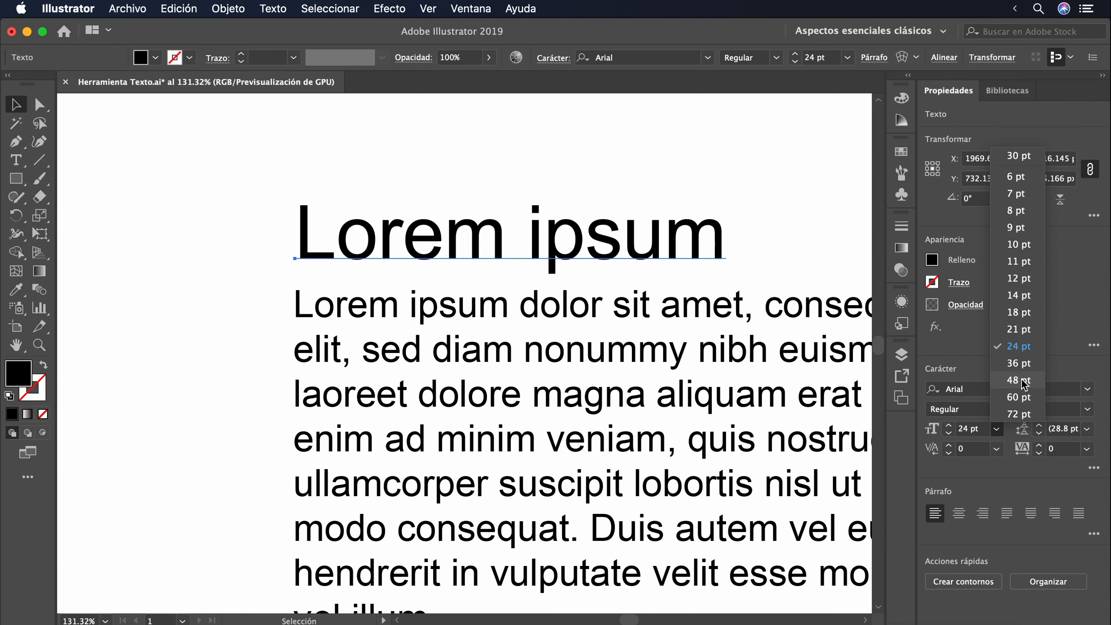
# Set the font size of the "Lorem ipsum" title to 48 pt.
pyautogui.click(1019, 379)
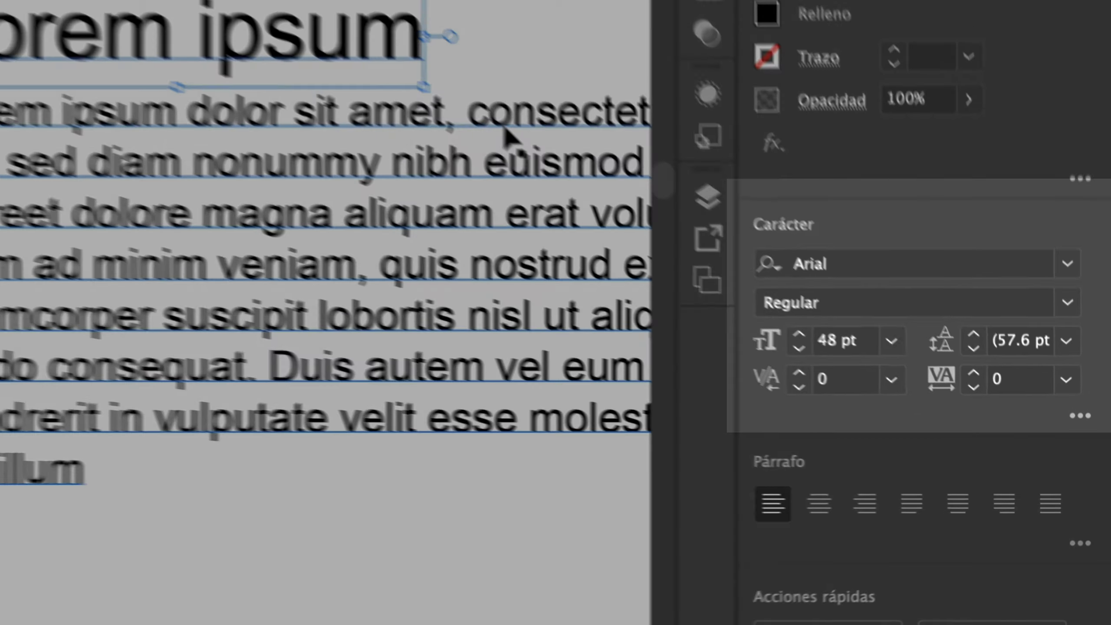
pyautogui.hscroll(8, 504, 126)
pyautogui.scroll(2, 504, 127)
pyautogui.hscroll(5, 481, 123)
pyautogui.scroll(-3, 481, 122)
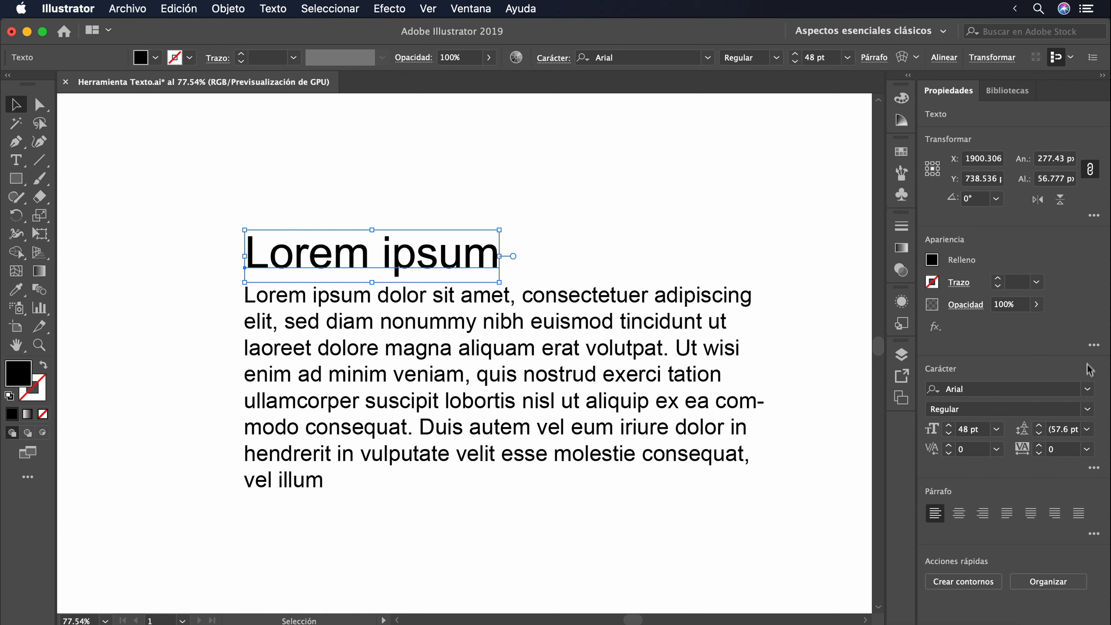
# Preview fonts on the title and change its typeface to American Typewriter.
pyautogui.click(1086, 389)
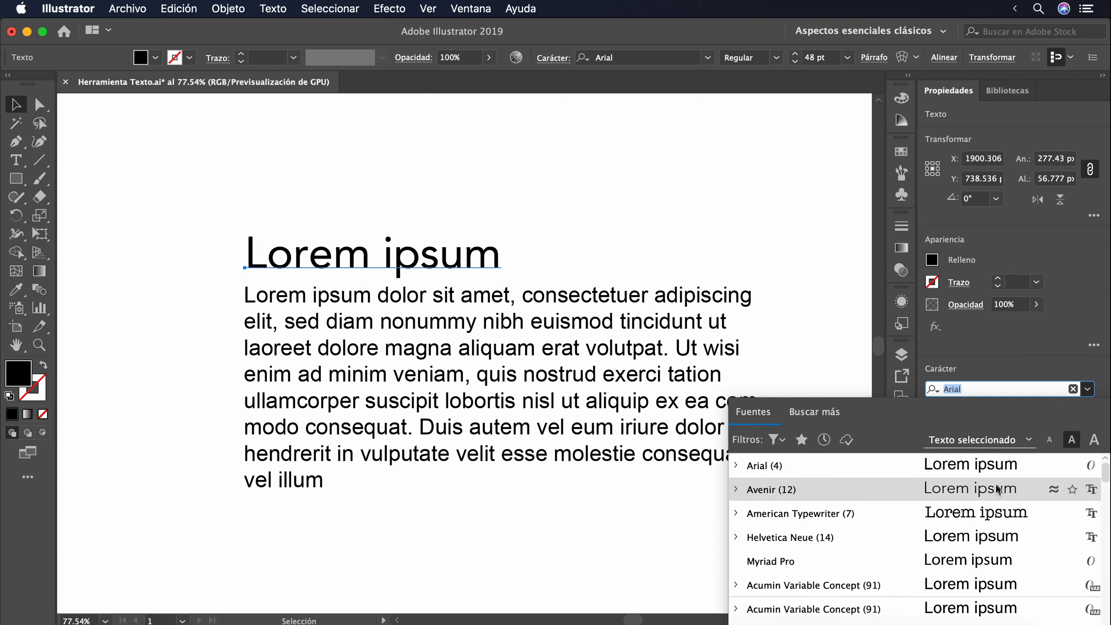
pyautogui.scroll(-6, 988, 613)
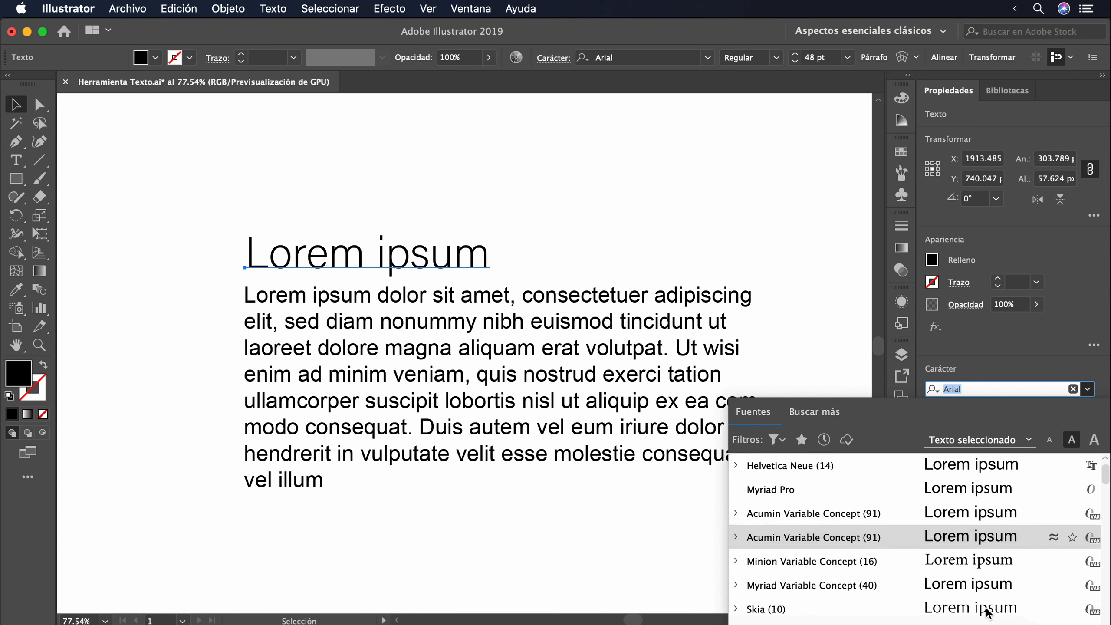
pyautogui.scroll(-1, 989, 613)
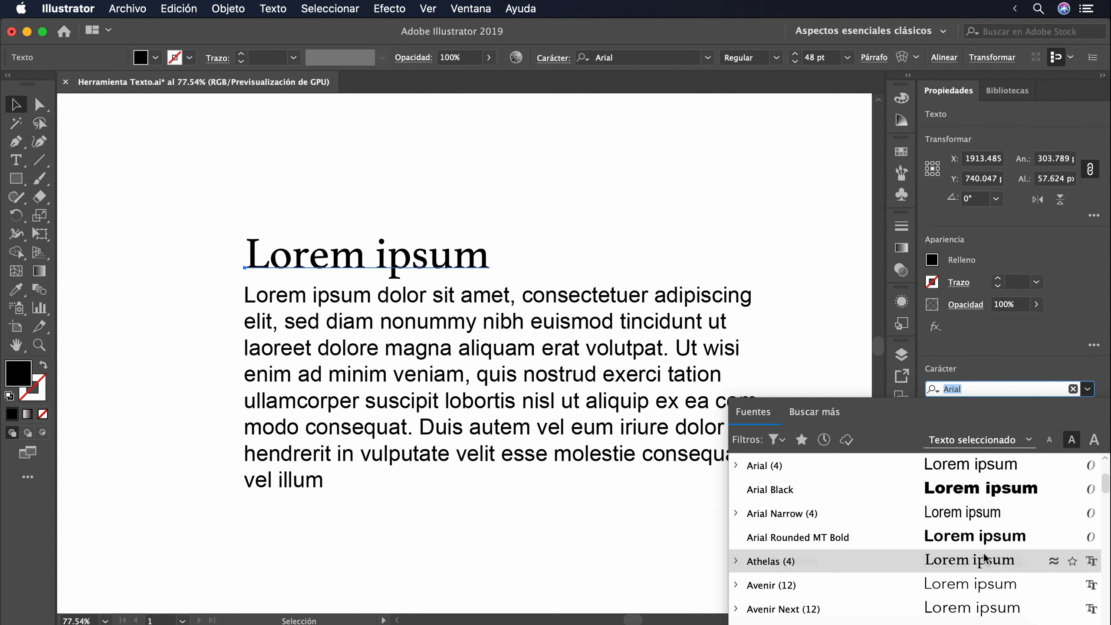
pyautogui.scroll(5, 986, 493)
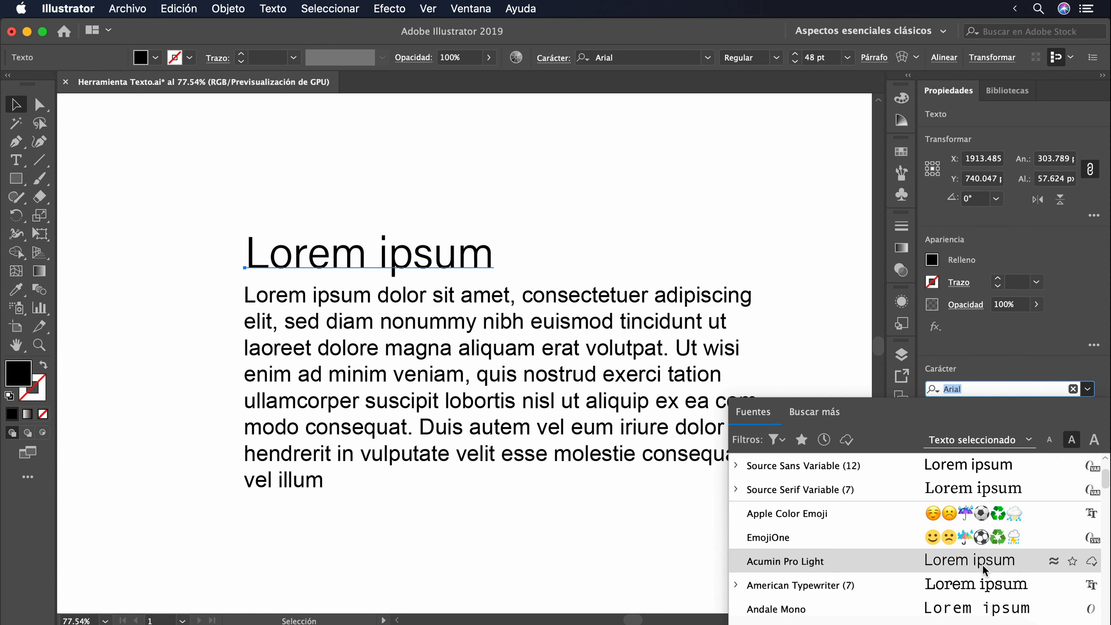
pyautogui.click(990, 585)
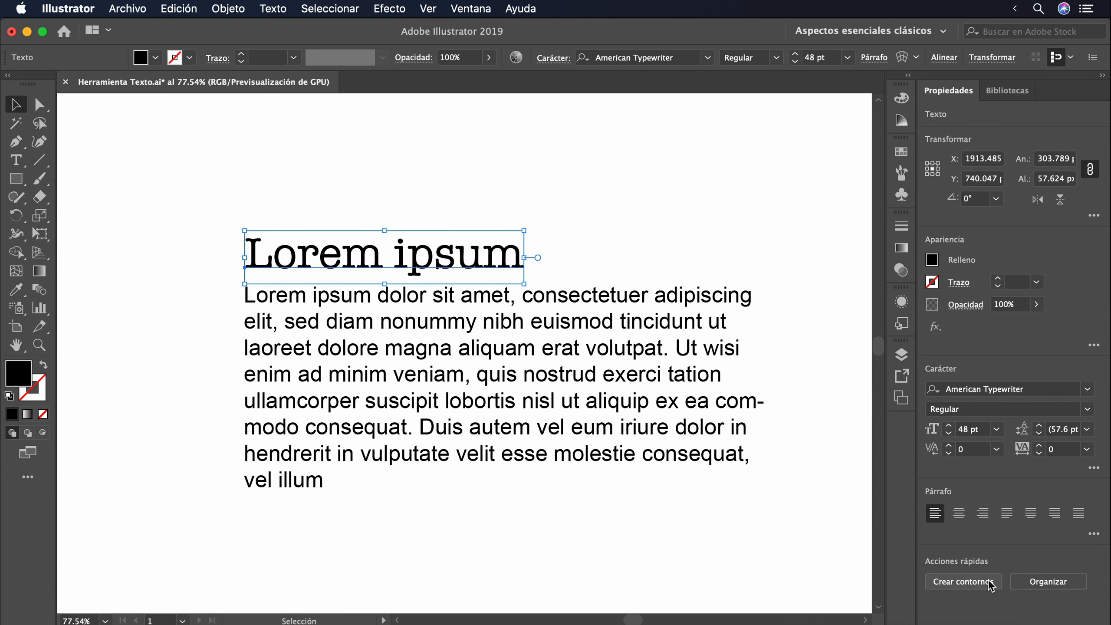
# Set the title's American Typewriter font style to Bold.
pyautogui.click(1088, 389)
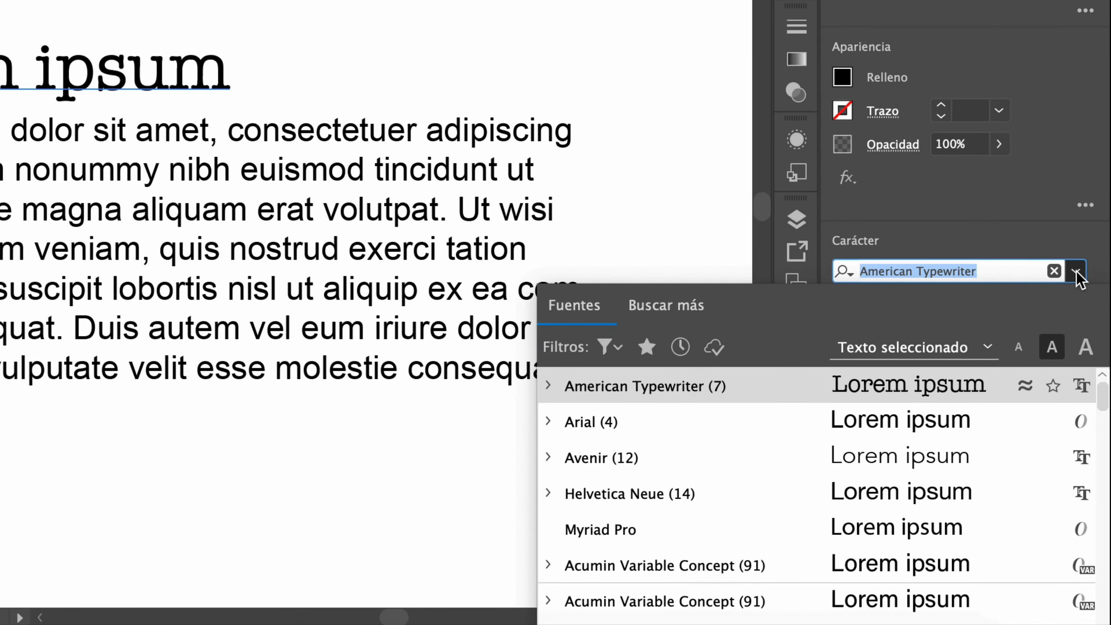
pyautogui.click(1076, 275)
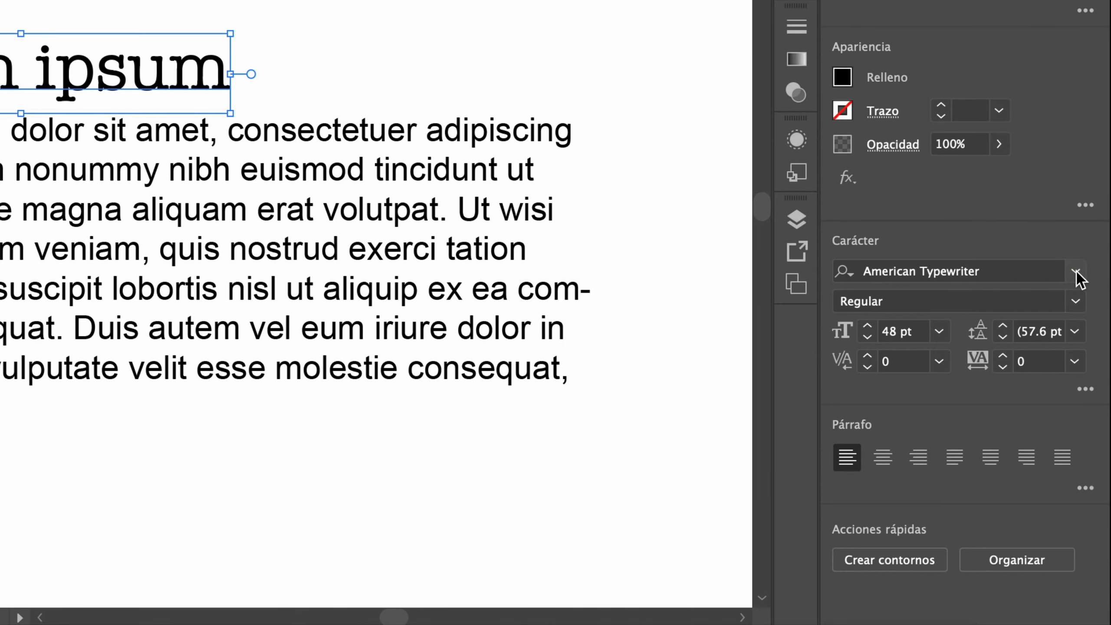
pyautogui.click(1075, 301)
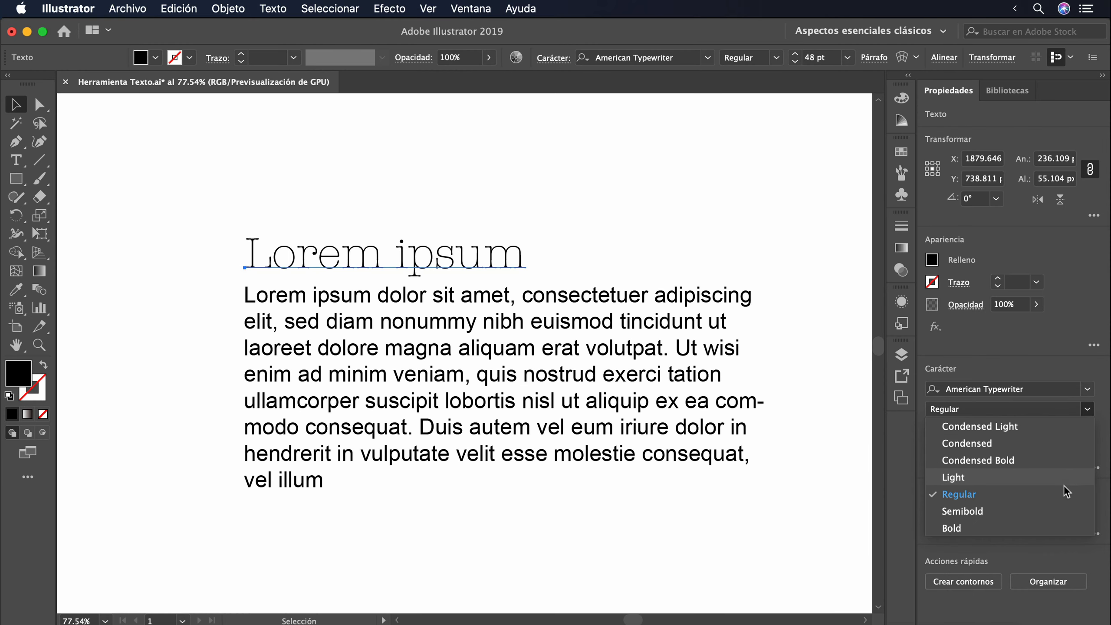
pyautogui.click(1060, 528)
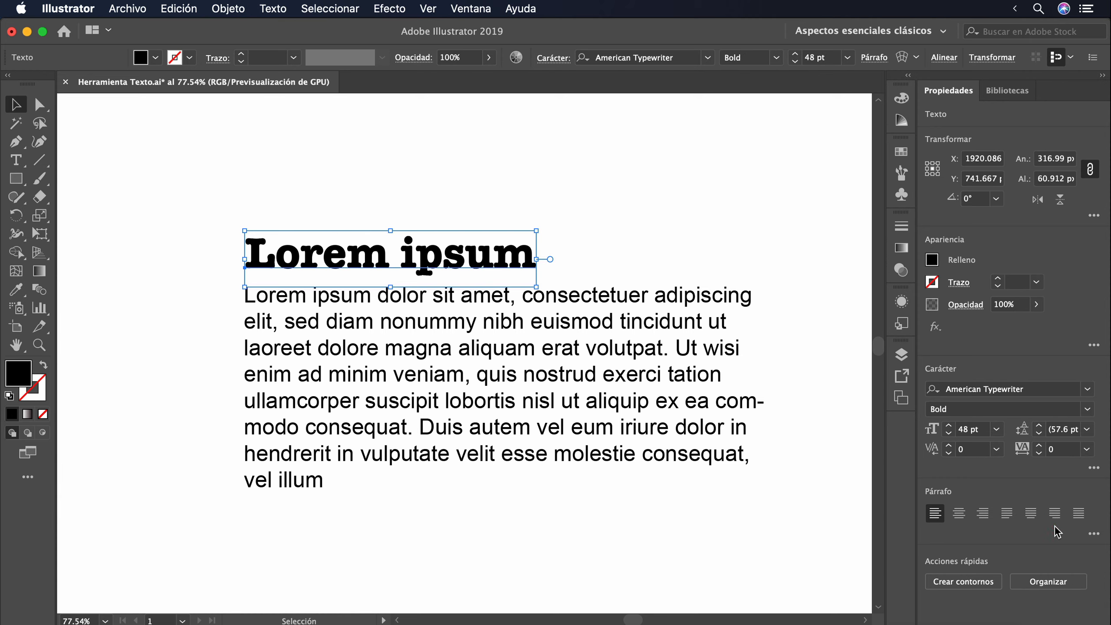
# Set the font size of the body paragraph below the title to 21 pt.
pyautogui.click(739, 464)
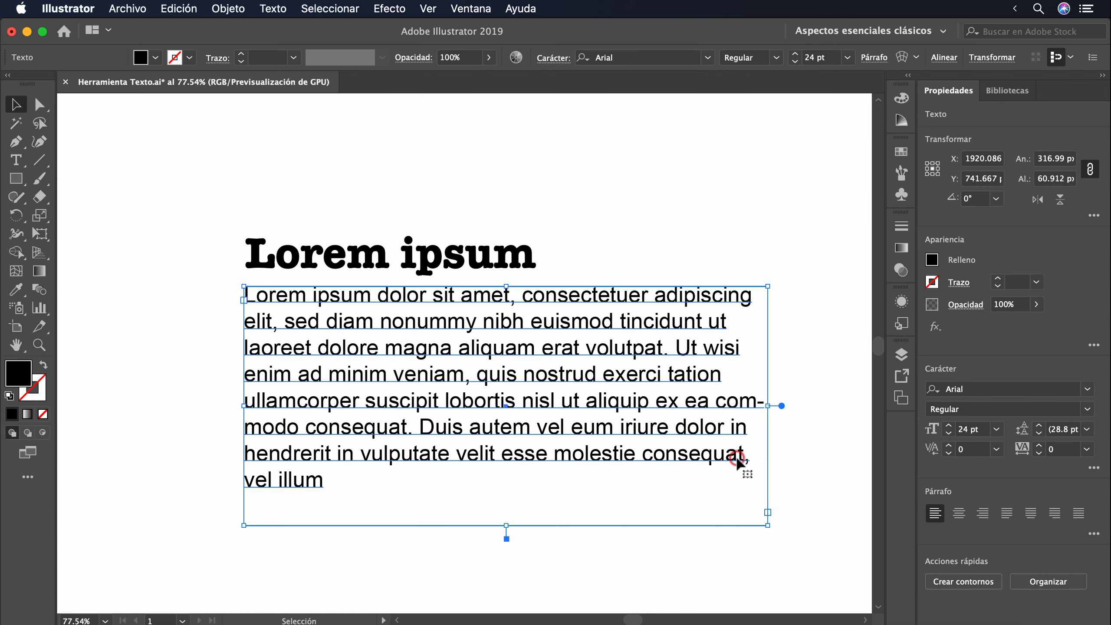
pyautogui.click(996, 428)
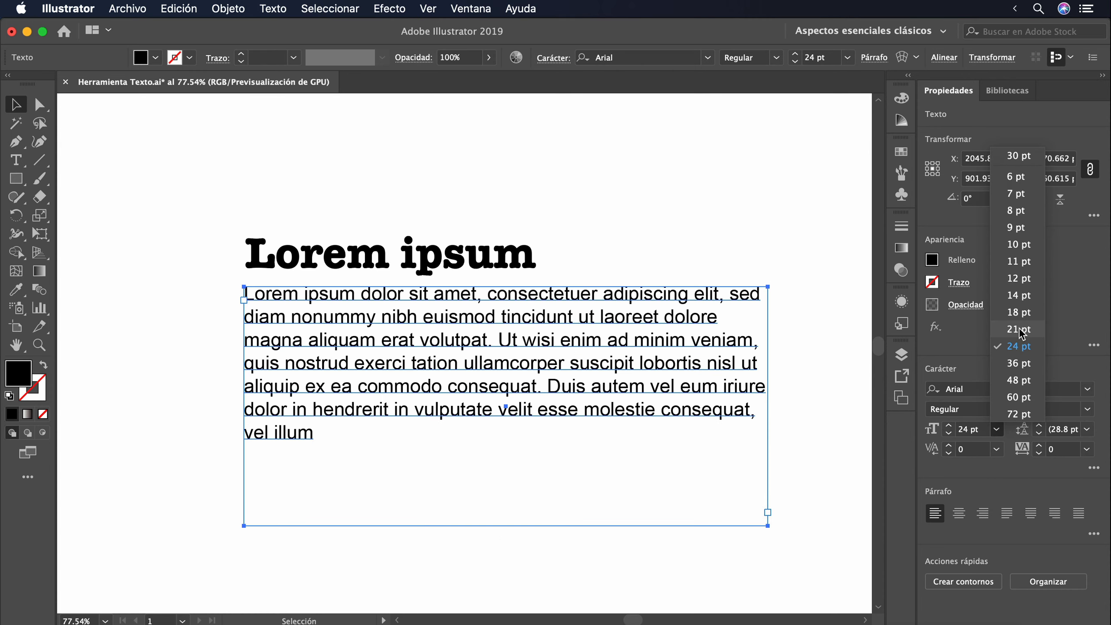
pyautogui.click(1021, 326)
# Change the body paragraph's typeface to Acumin Pro Light.
pyautogui.click(1087, 388)
pyautogui.scroll(-5, 1011, 526)
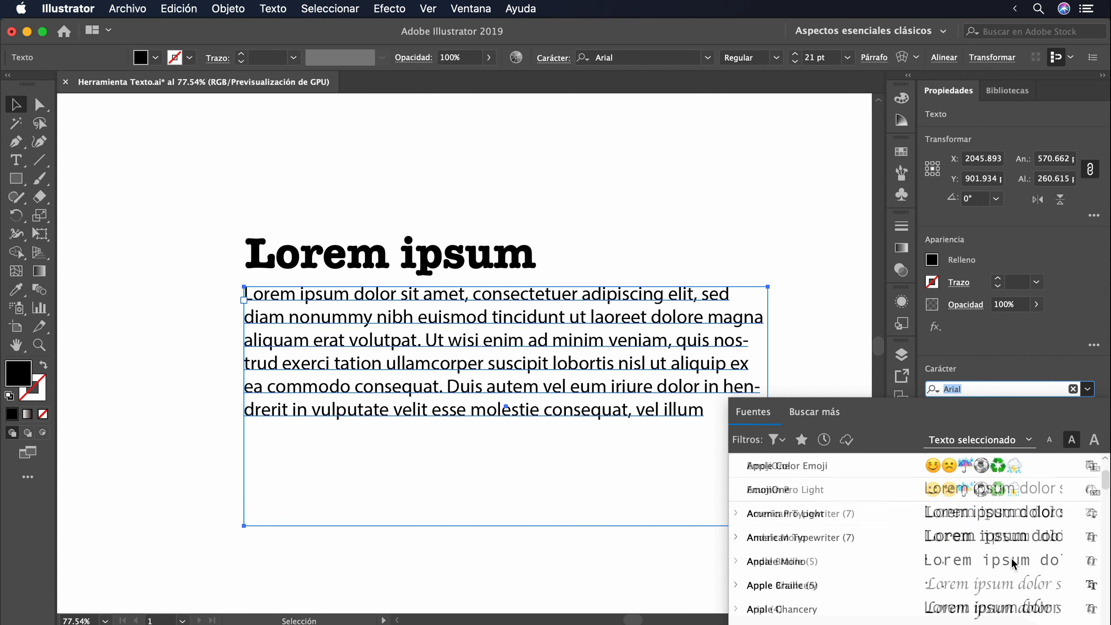
pyautogui.click(993, 494)
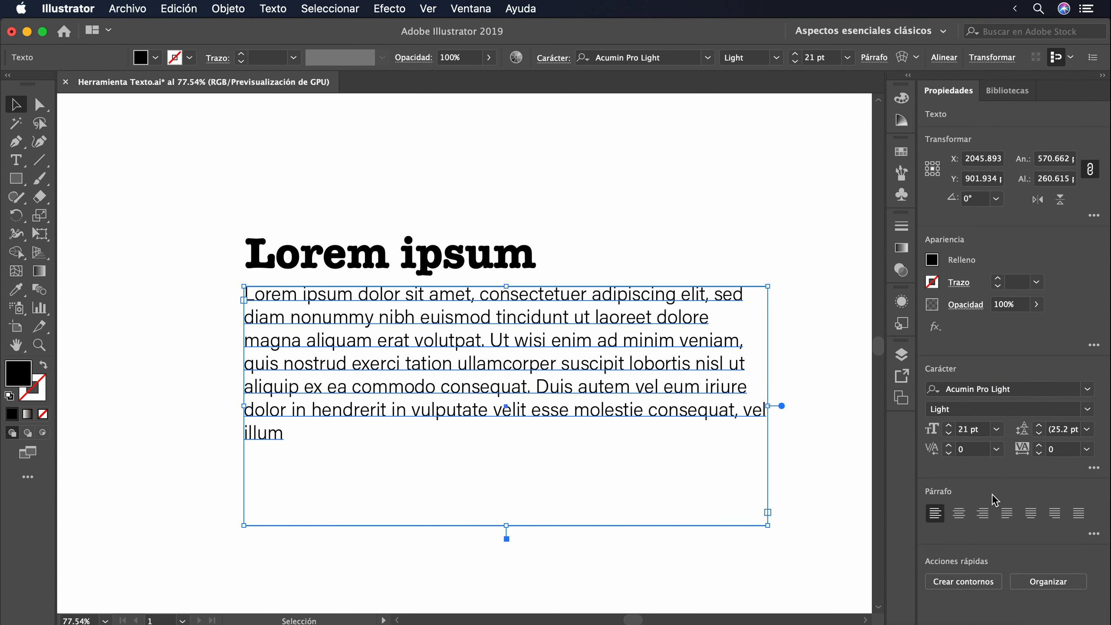
# Set the line spacing (leading) of the body paragraph to 24 pt.
pyautogui.click(712, 405)
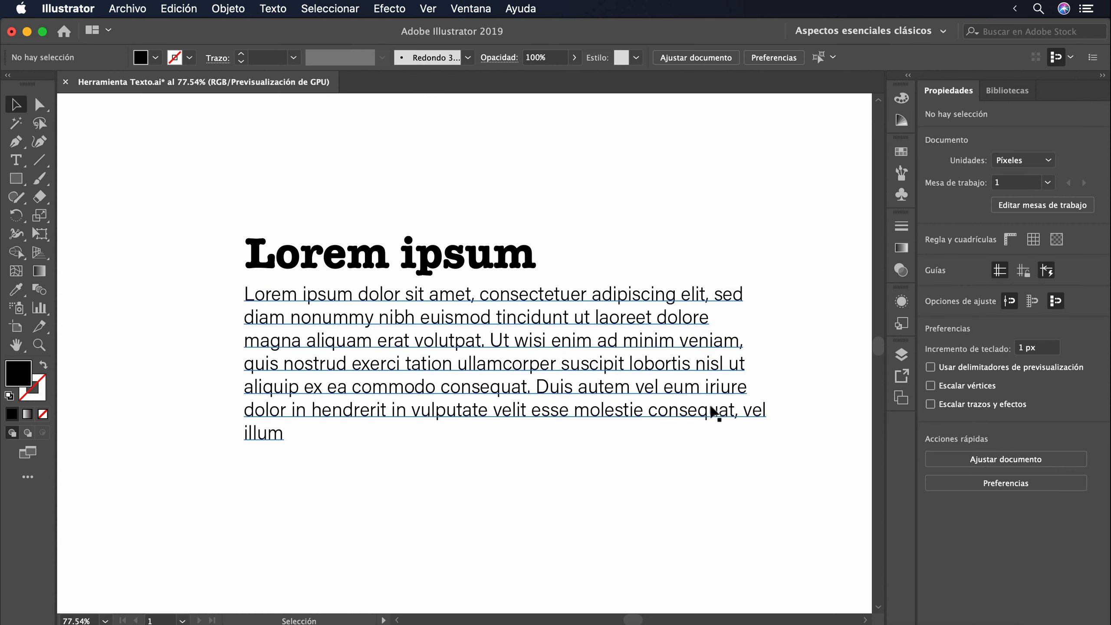
pyautogui.click(712, 411)
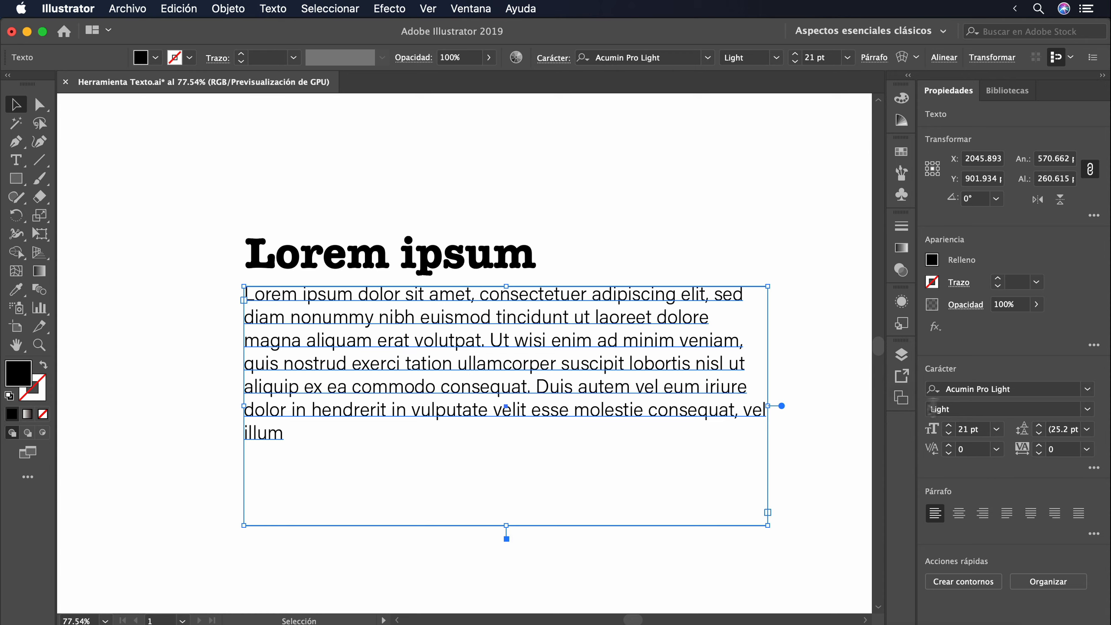
pyautogui.click(1087, 431)
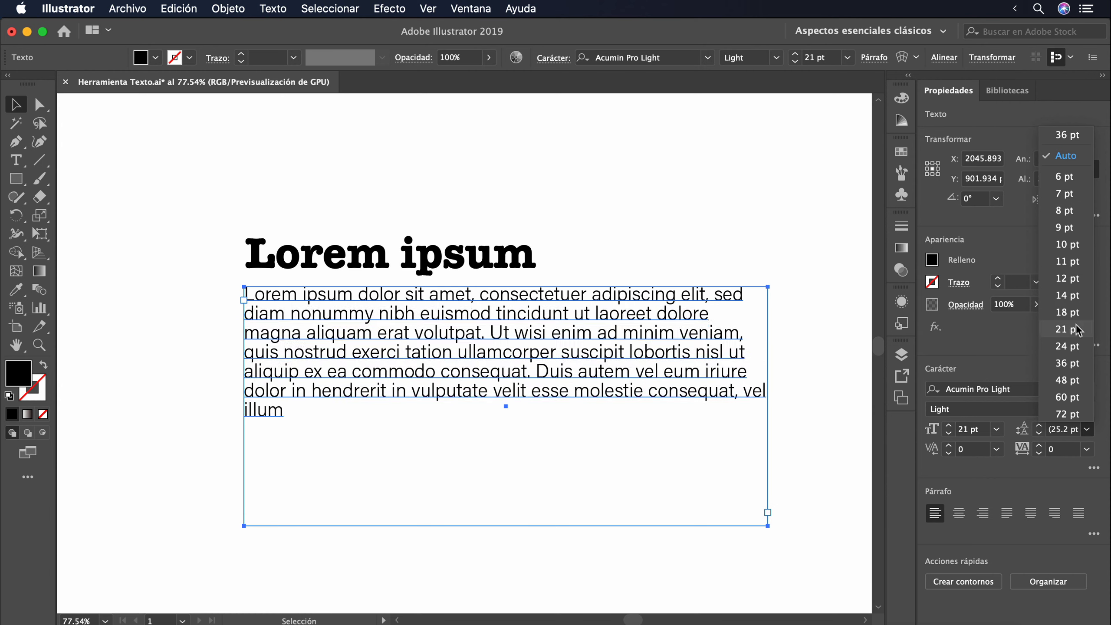
pyautogui.click(1079, 346)
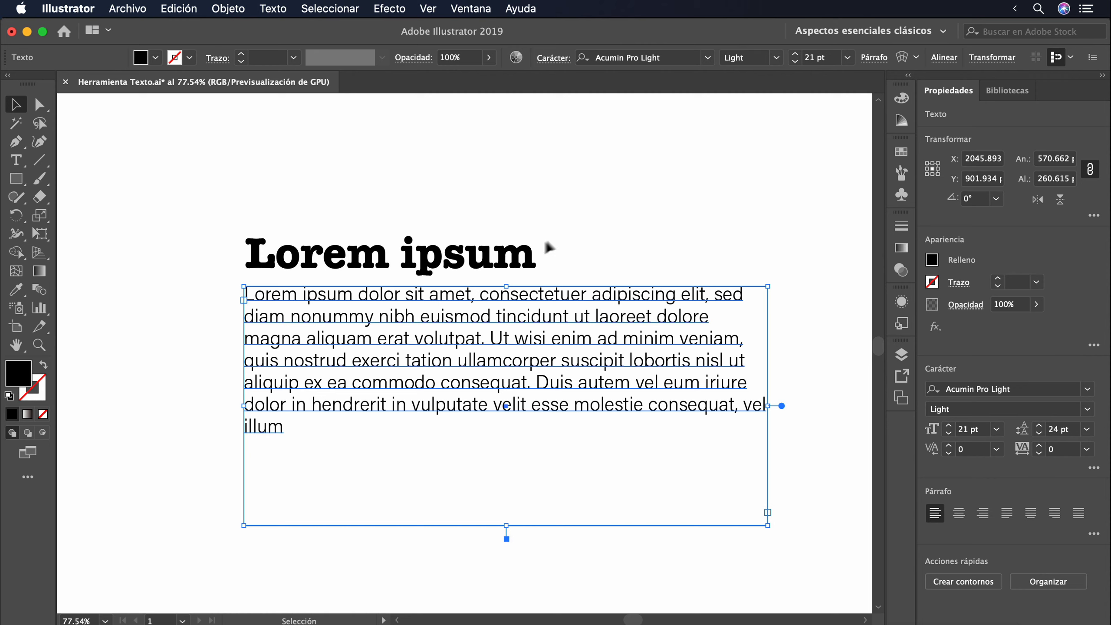
# Set the tracking of the "Lorem ipsum" title to 200.
pyautogui.click(532, 255)
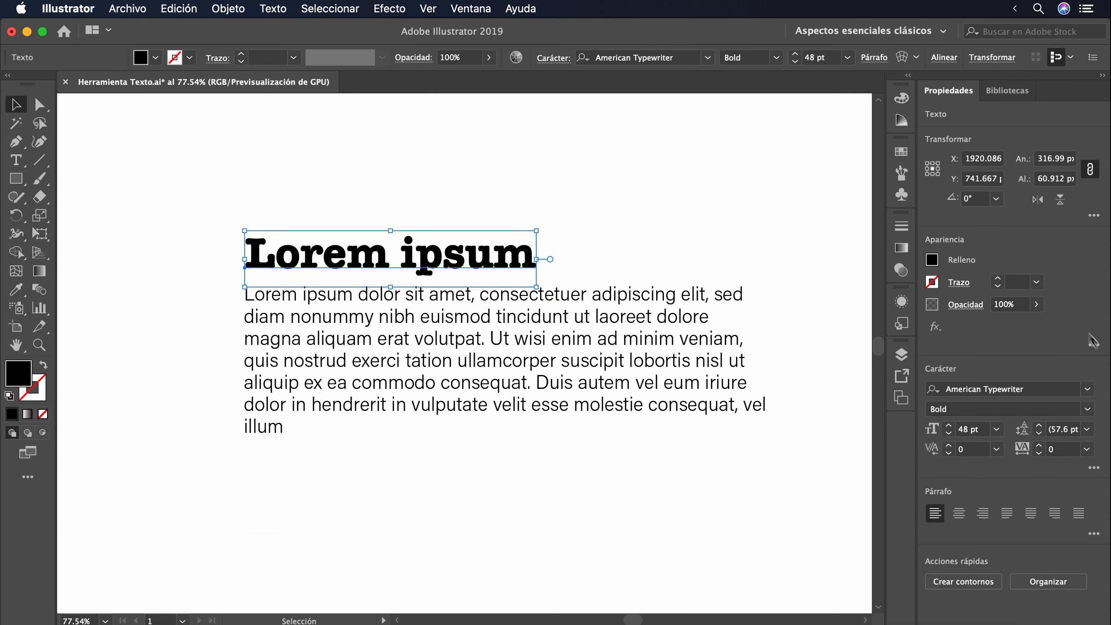
pyautogui.click(1088, 450)
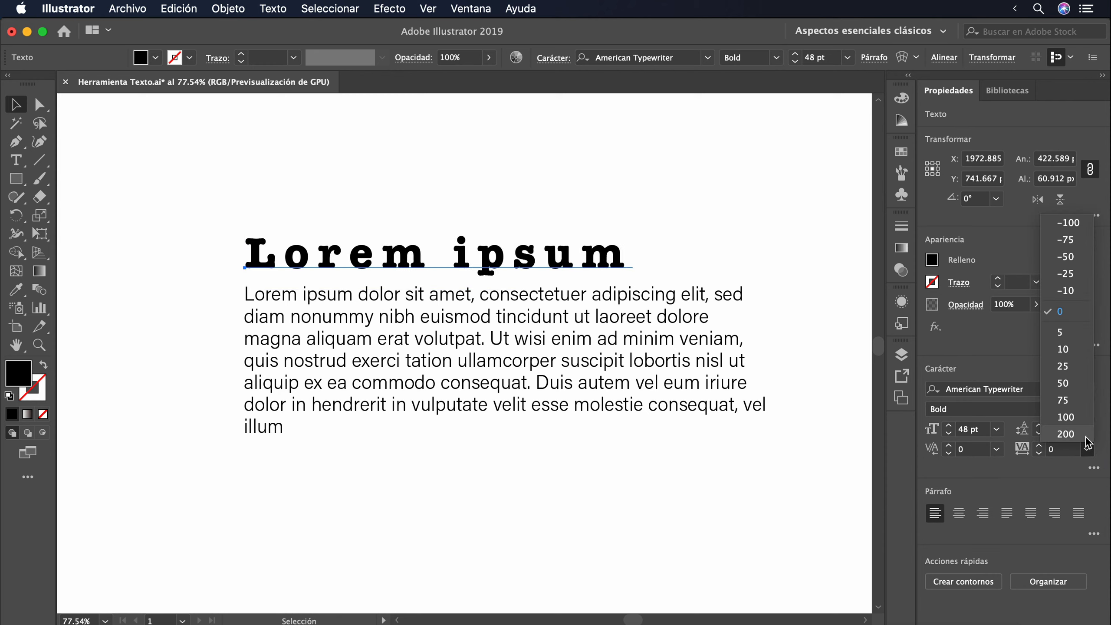
pyautogui.click(1087, 438)
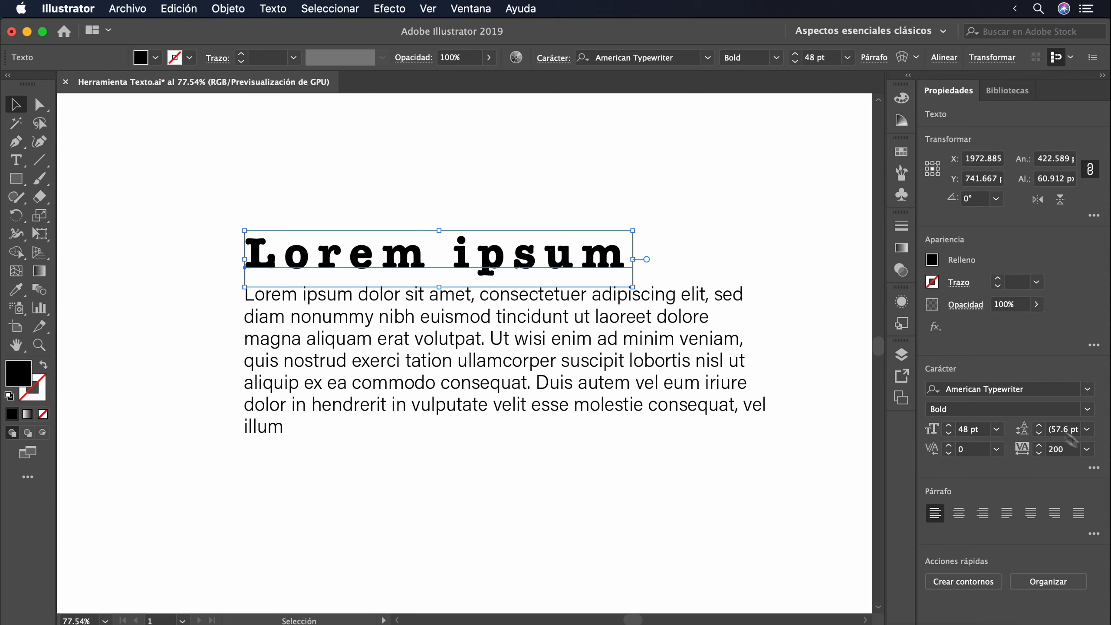
# Place the text cursor between the "p" and "s" of "ipsum" in the title and set the kerning there to 200.
pyautogui.doubleClick(482, 256)
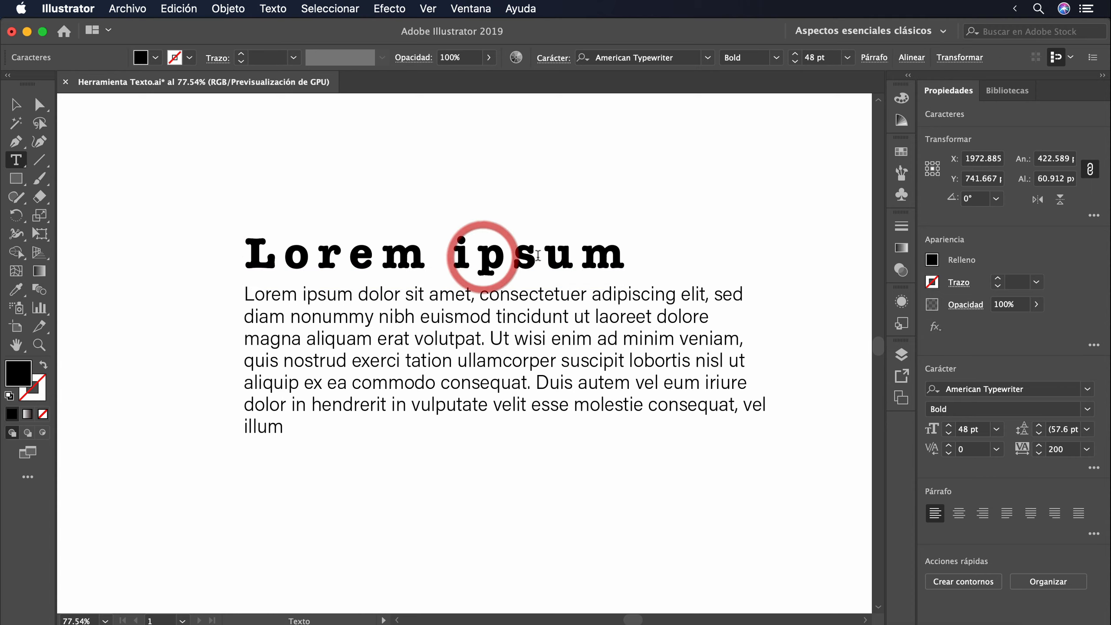
pyautogui.click(512, 261)
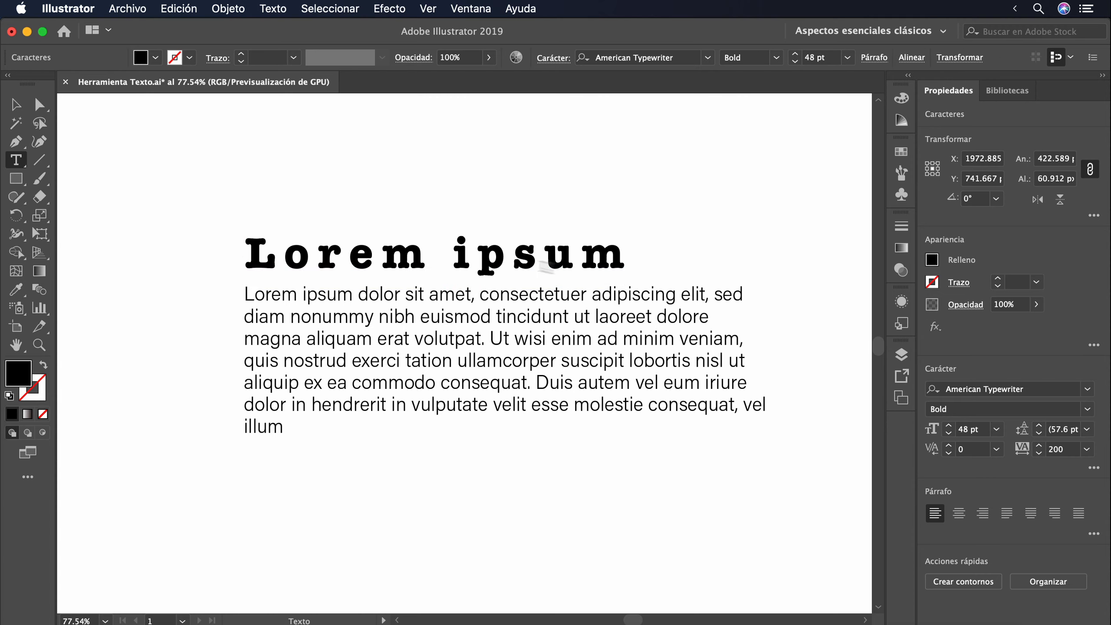
pyautogui.click(996, 449)
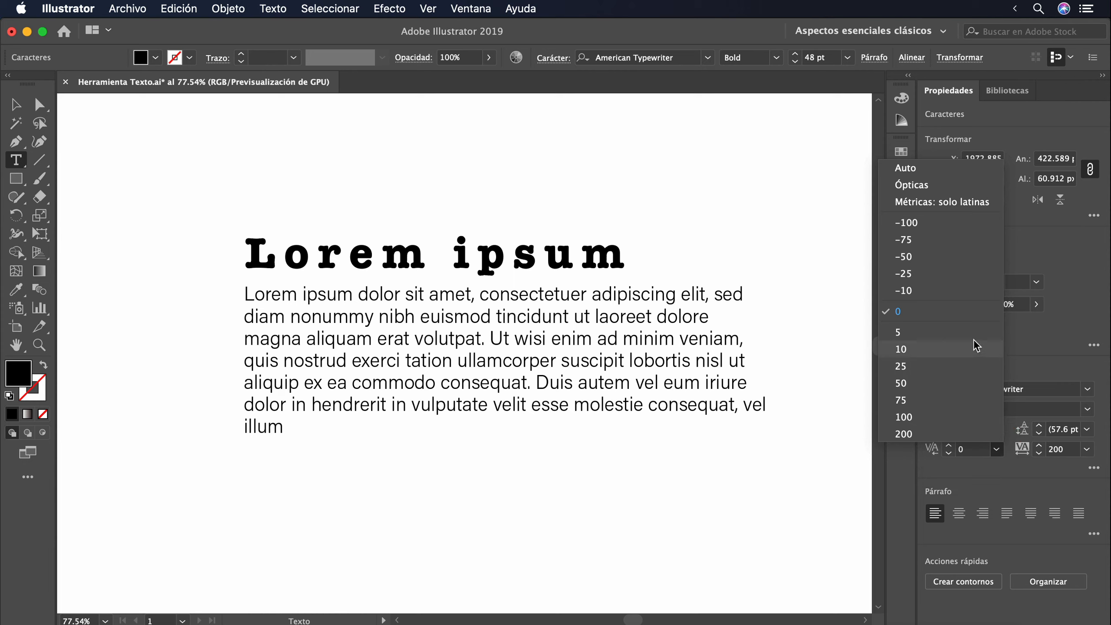
pyautogui.click(970, 434)
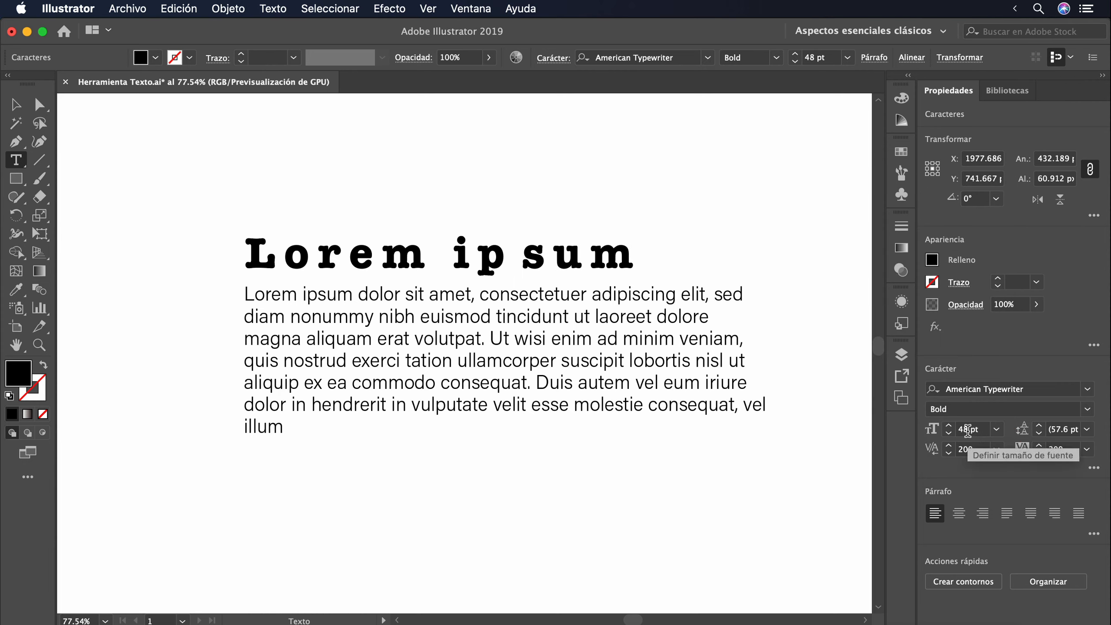
# Change the kerning between the "p" and "s" of the title to -200 and finish editing the text.
pyautogui.click(970, 449)
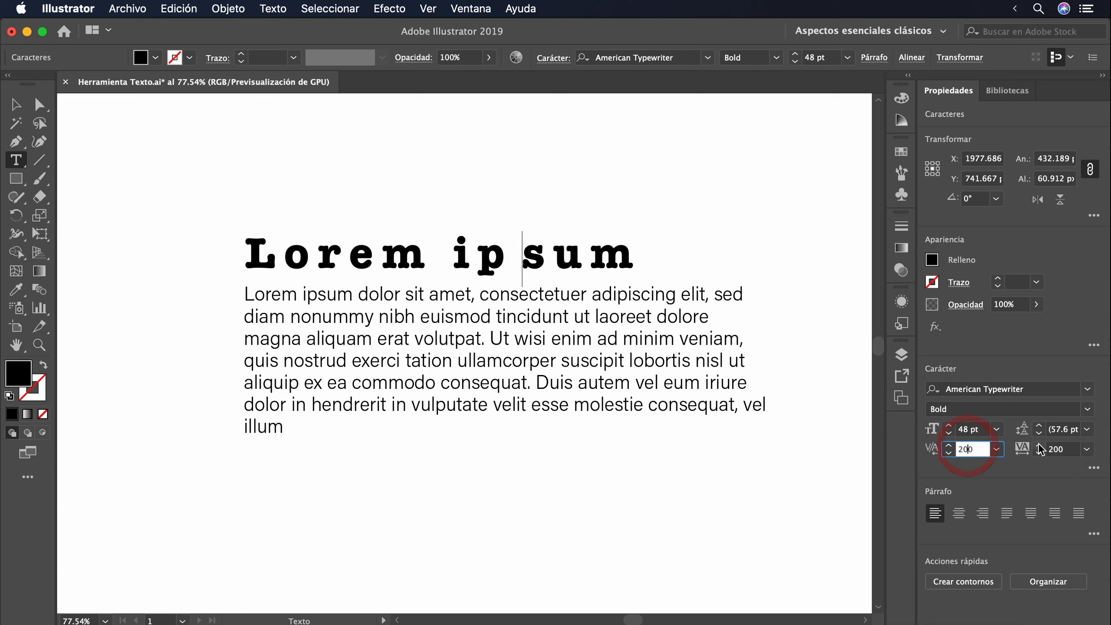
pyautogui.press('Left')
pyautogui.write('-')
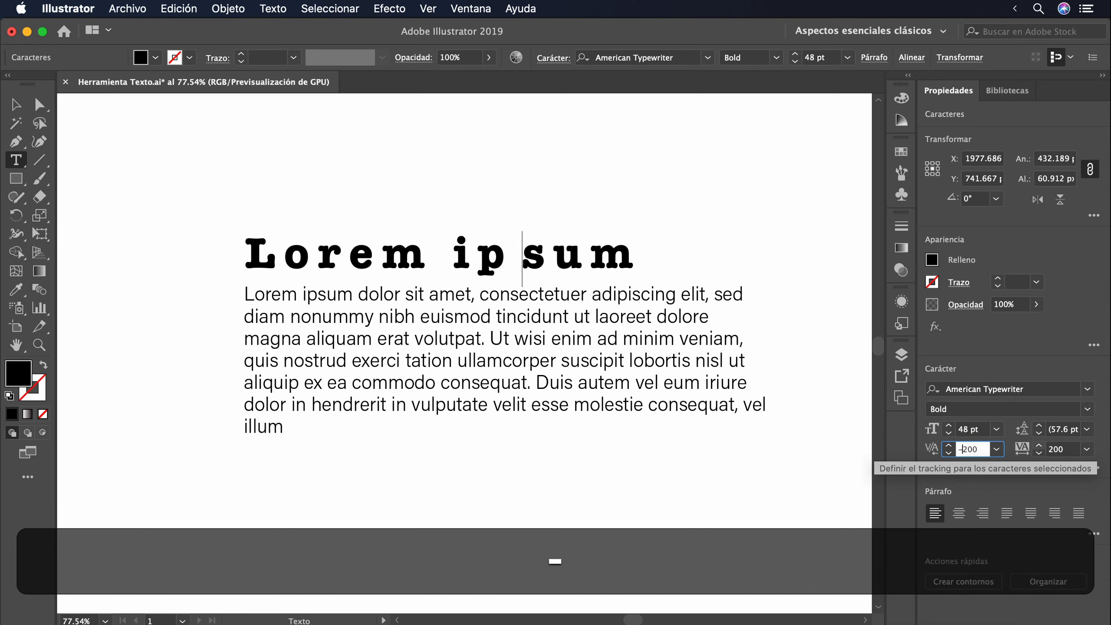
pyautogui.press('Return')
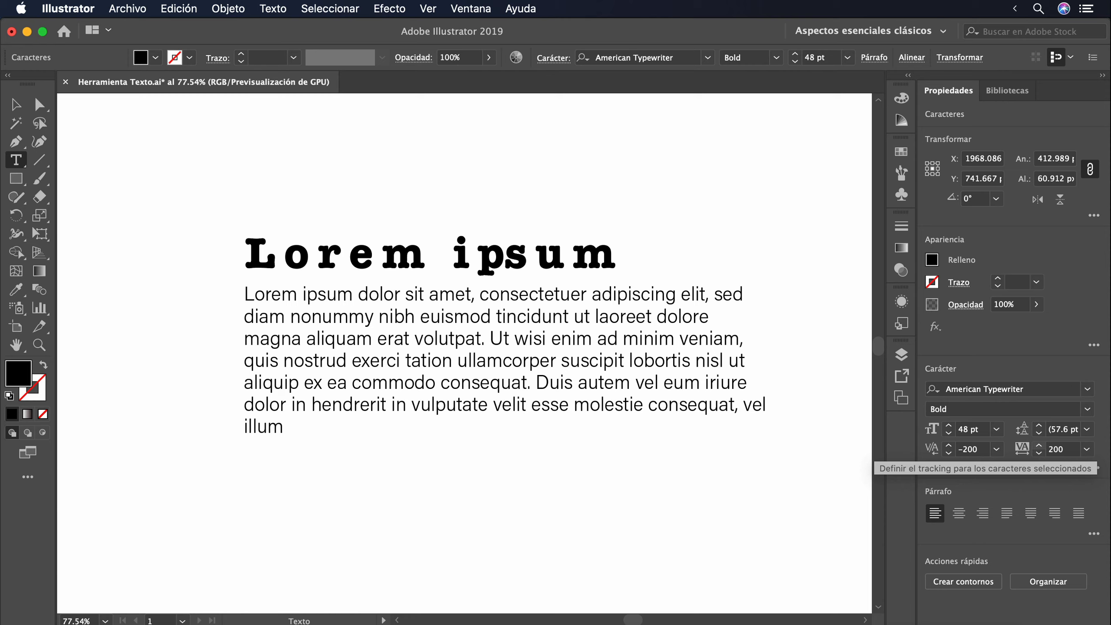
pyautogui.press('Escape')
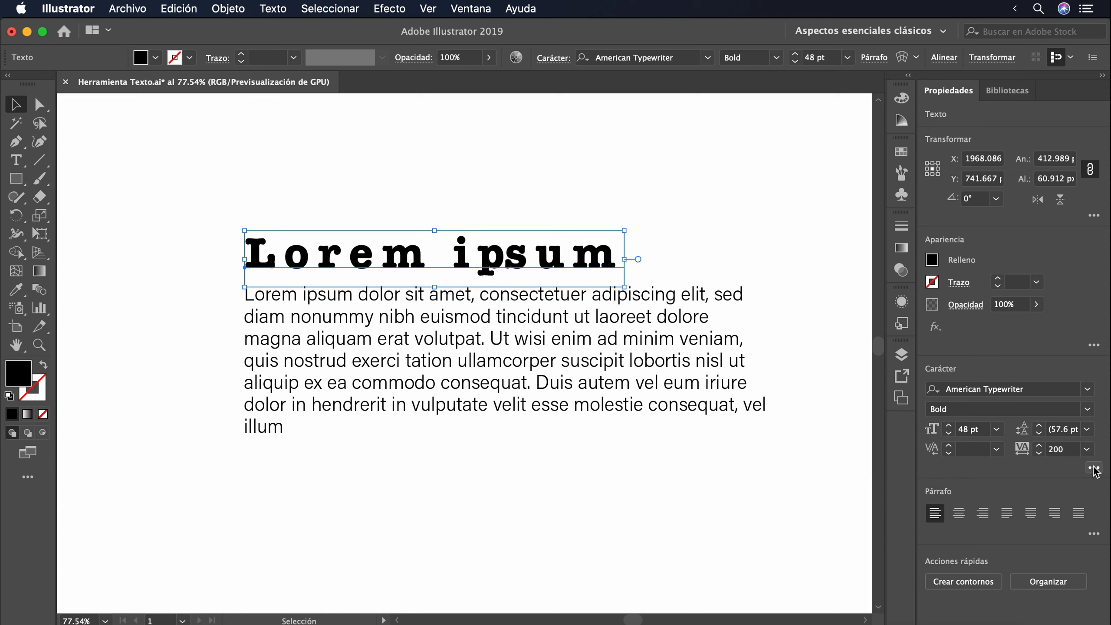
# Open the extended character options, try a 200% vertical scale on the title, and restore it to 100%.
pyautogui.click(1093, 469)
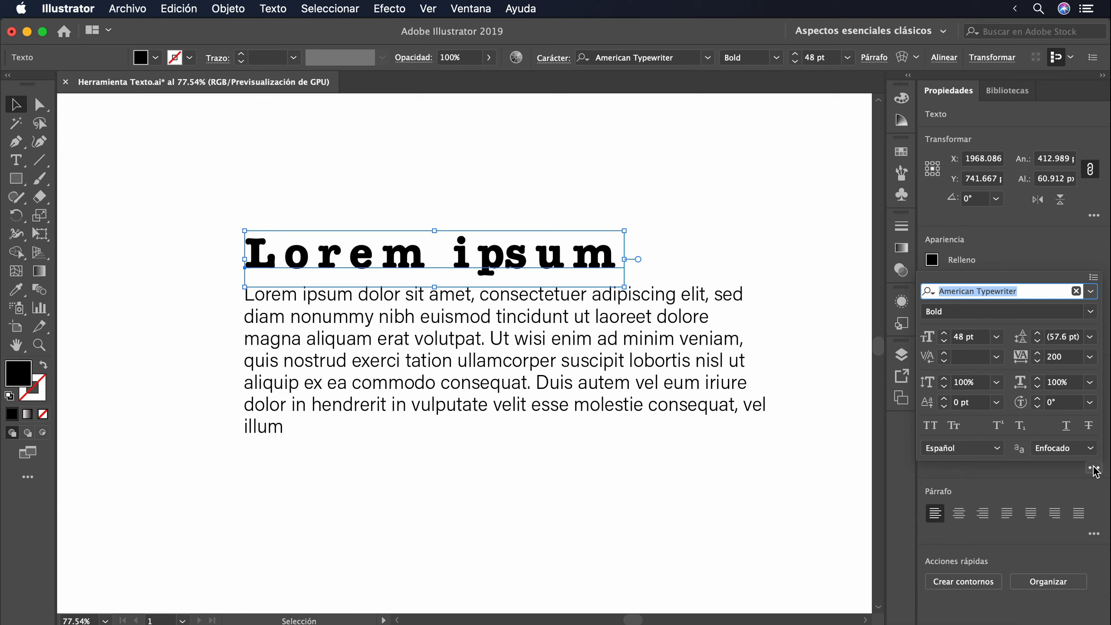
pyautogui.click(996, 384)
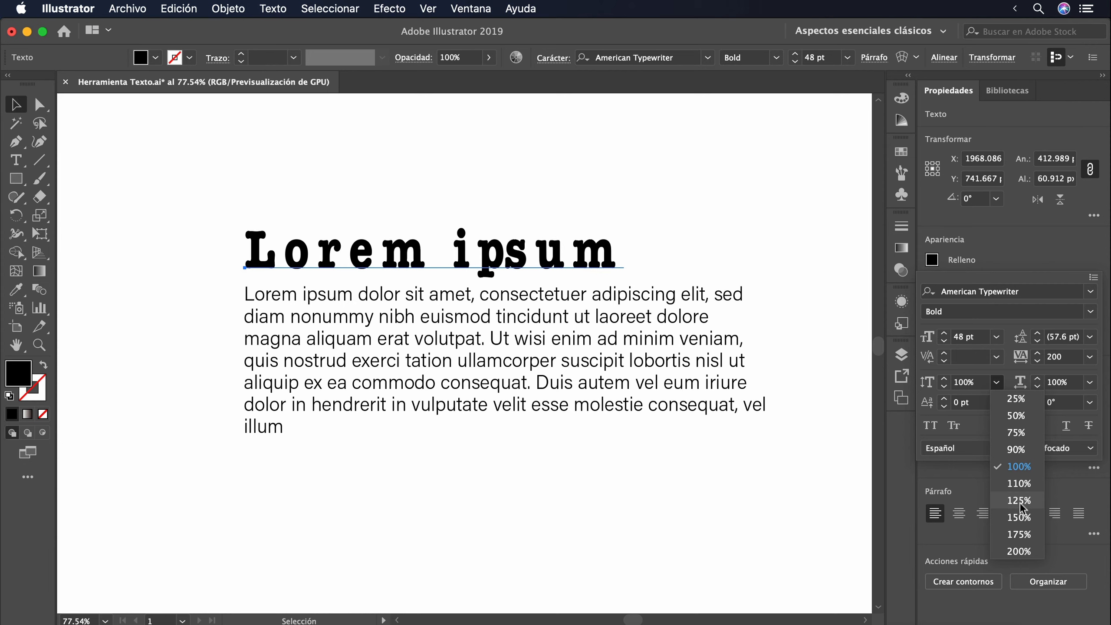
pyautogui.click(1018, 551)
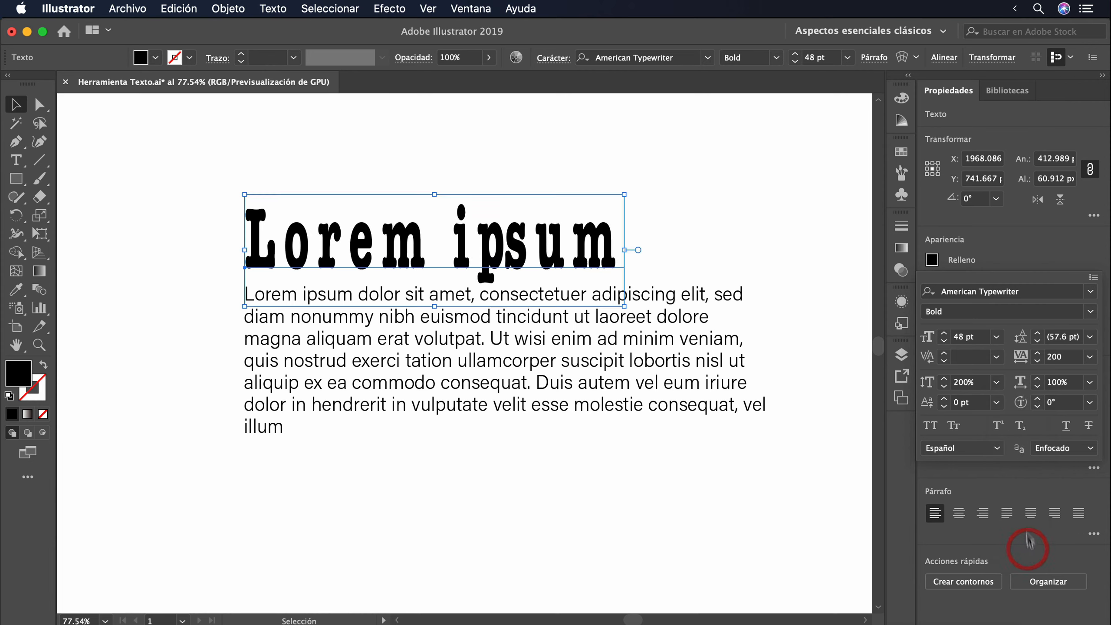
pyautogui.click(996, 382)
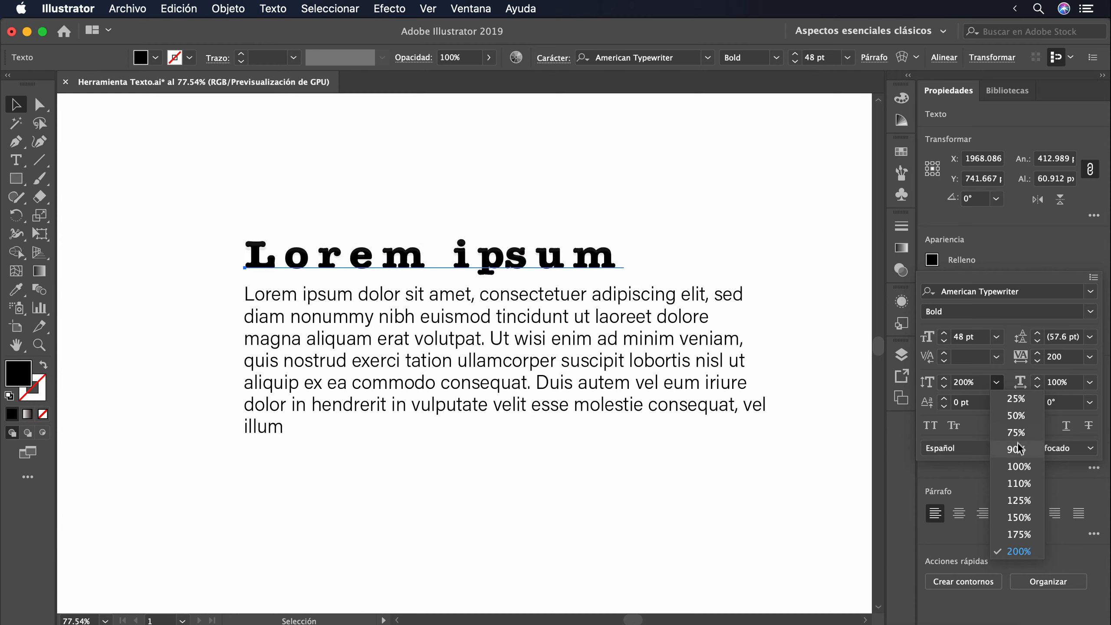
pyautogui.click(1019, 466)
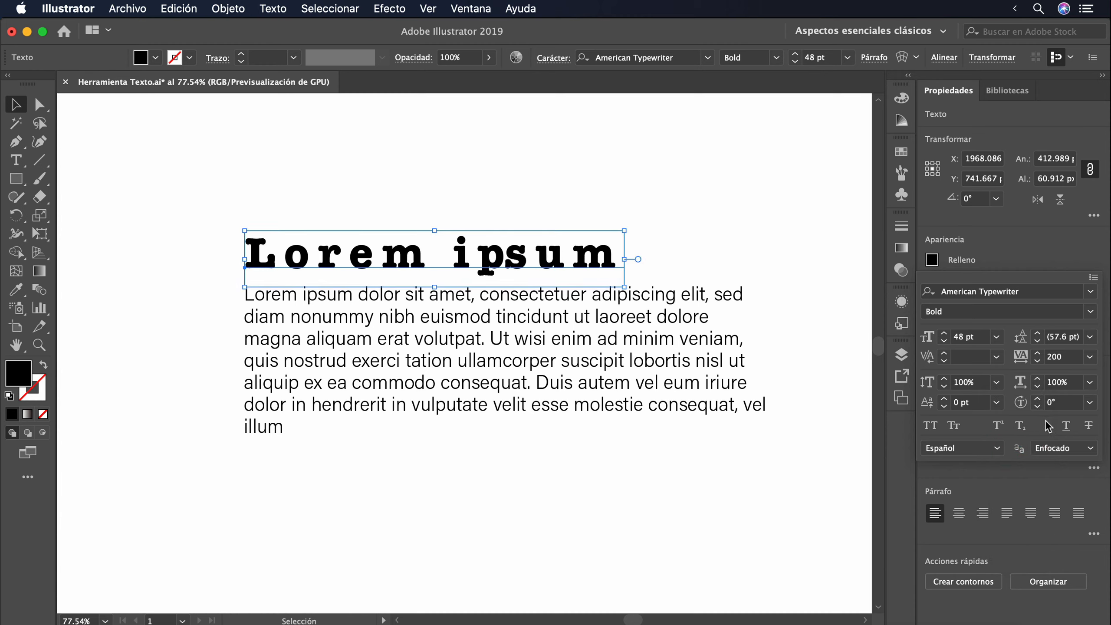
# Try a 200% horizontal scale on the "Lorem ipsum" title and restore it to 100%.
pyautogui.click(1090, 382)
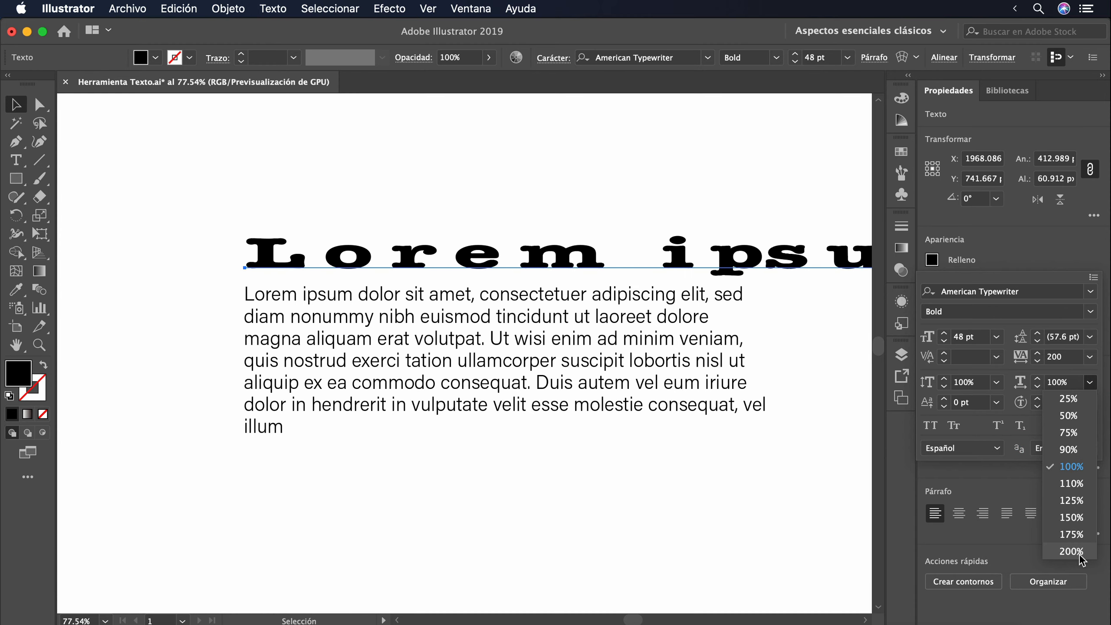
pyautogui.click(1083, 399)
pyautogui.click(1090, 382)
pyautogui.click(1067, 466)
# Try a 12 pt baseline shift on the title and reset it to 0 pt.
pyautogui.click(996, 401)
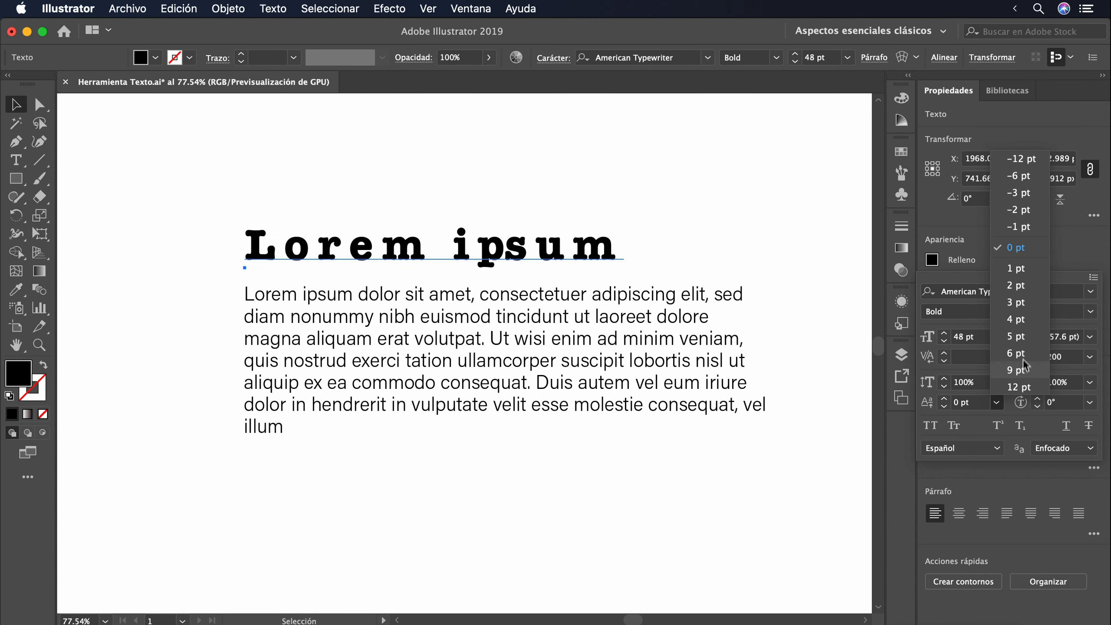
pyautogui.click(1019, 387)
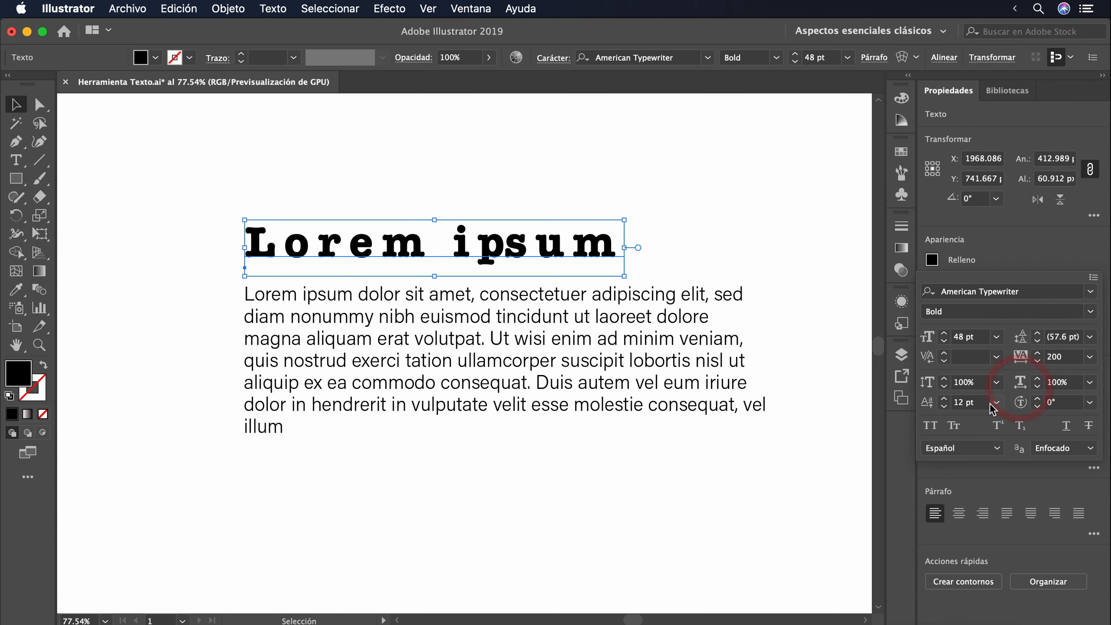
pyautogui.click(997, 402)
pyautogui.click(1014, 248)
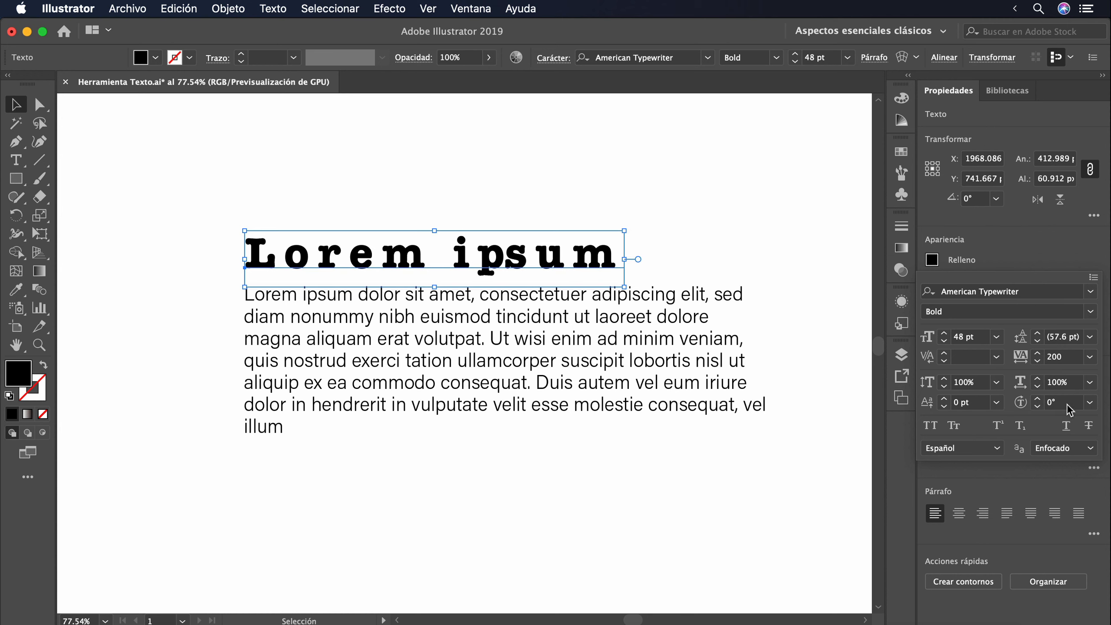
# Try rotating the title's characters by 180° and return the character rotation to 0°.
pyautogui.click(1089, 402)
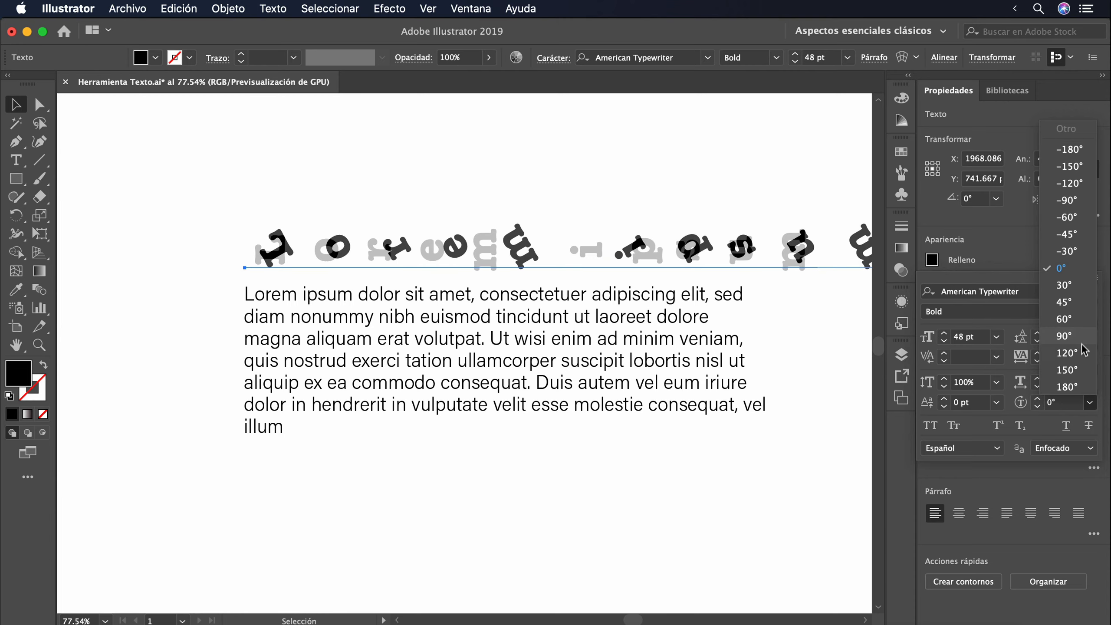
pyautogui.click(1082, 387)
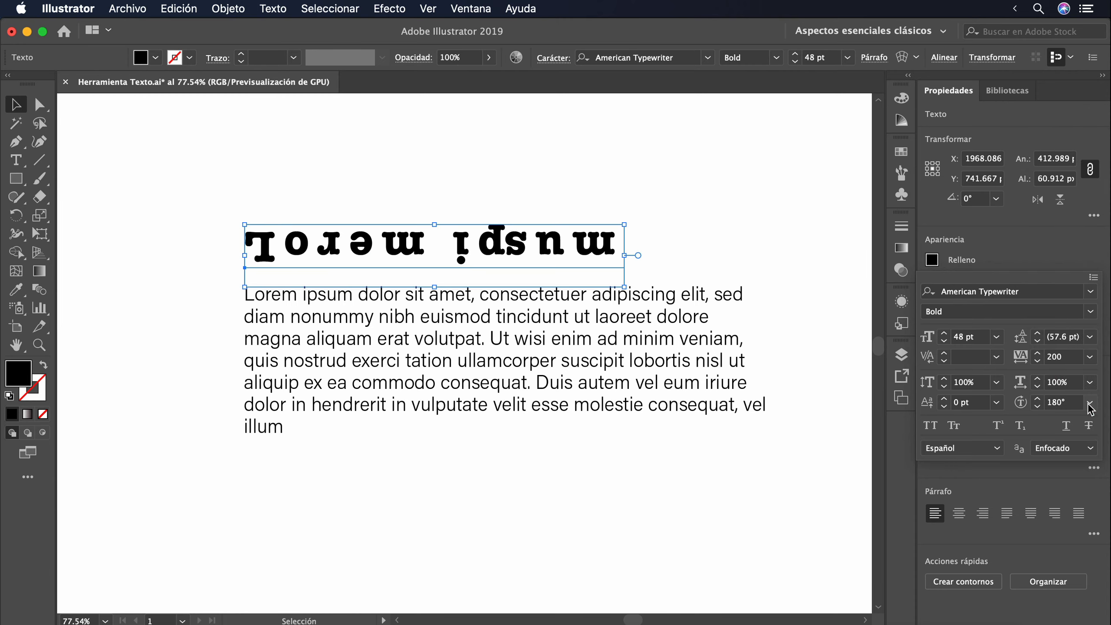
pyautogui.click(1088, 403)
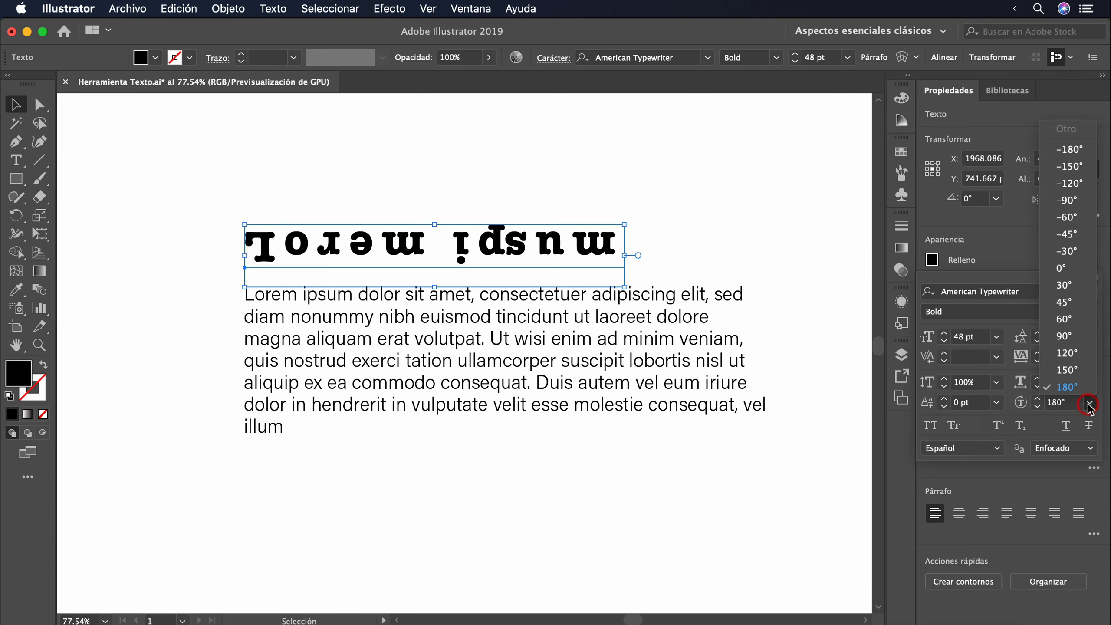
pyautogui.click(1076, 269)
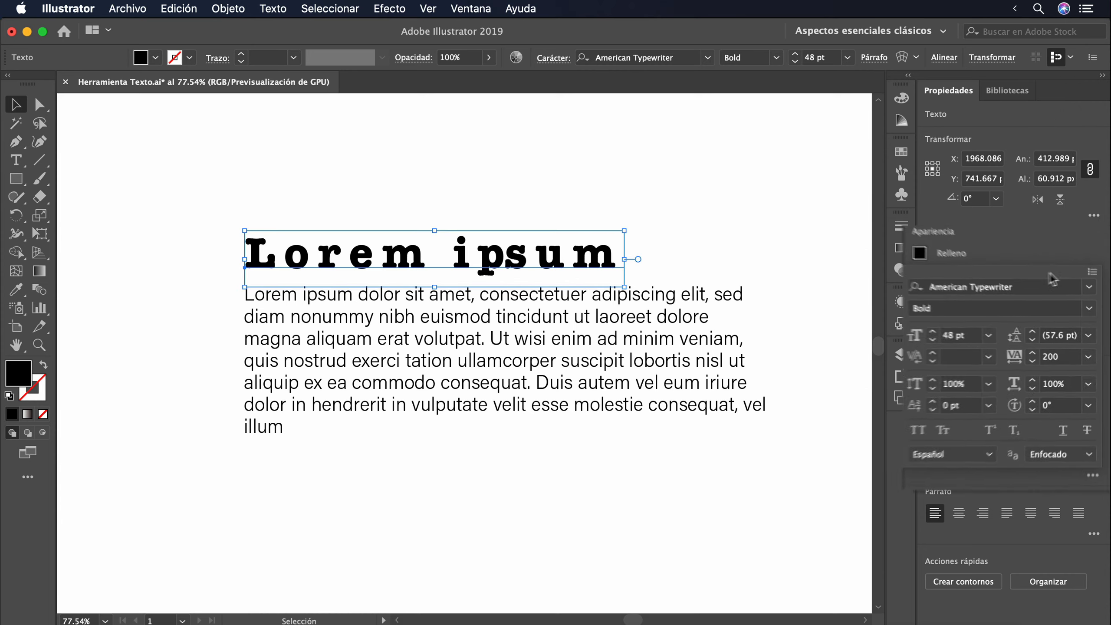
# Try all caps and small caps on the title, switching each one off again.
pyautogui.click(930, 425)
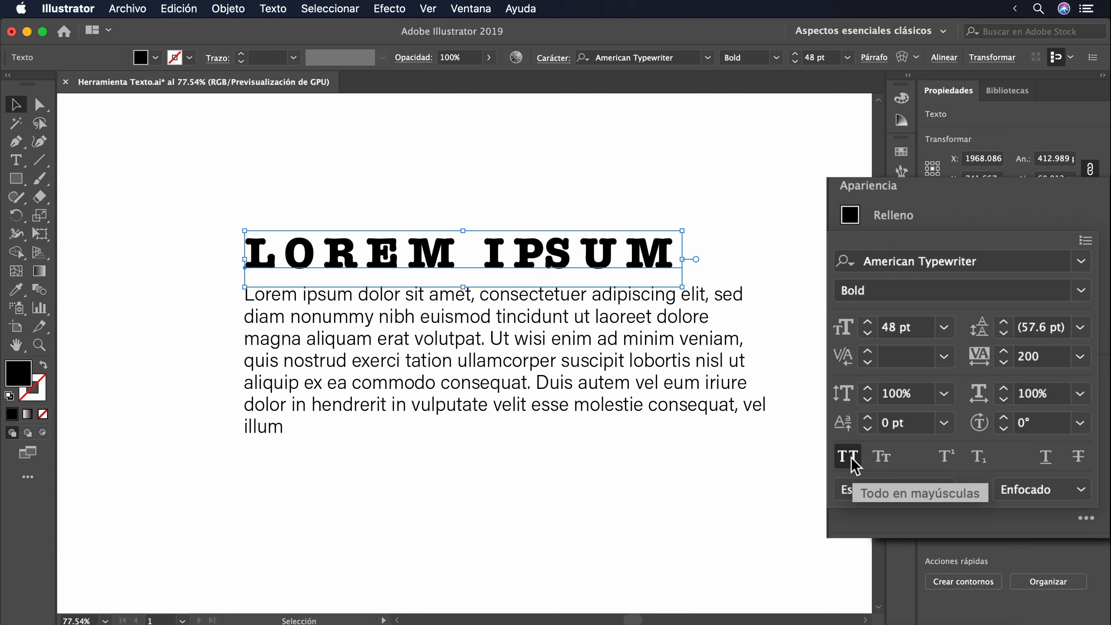
pyautogui.click(850, 458)
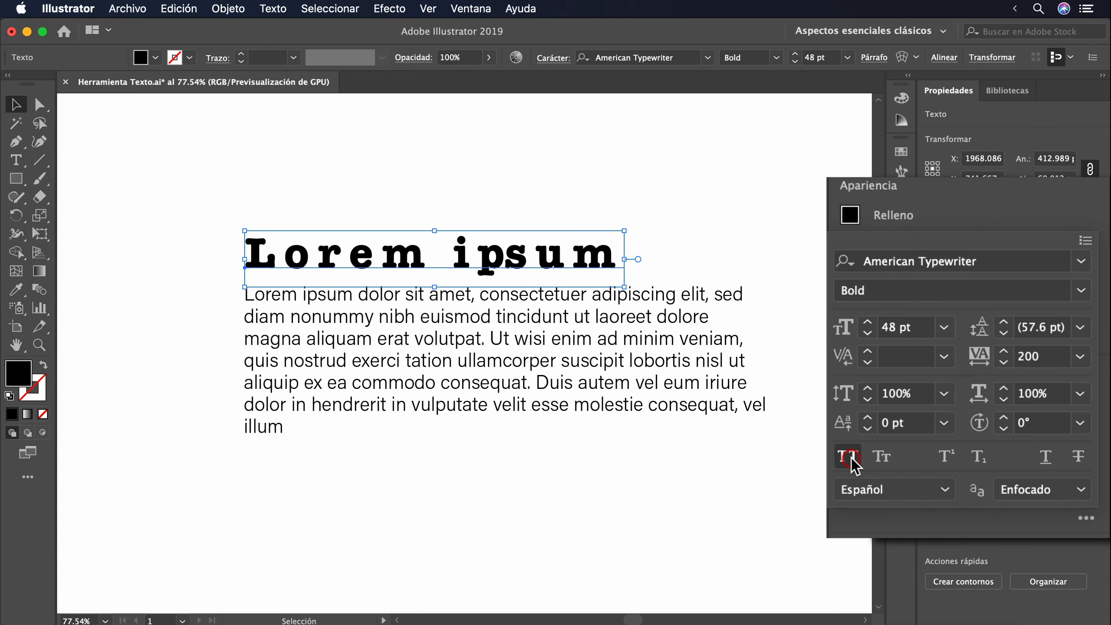
pyautogui.click(882, 459)
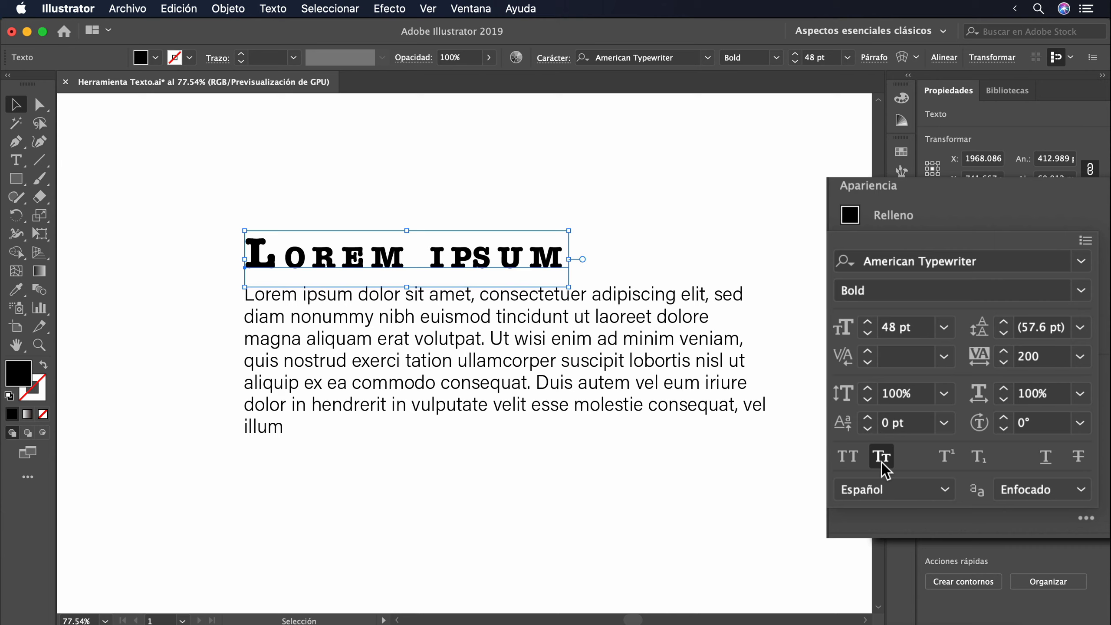
pyautogui.click(881, 460)
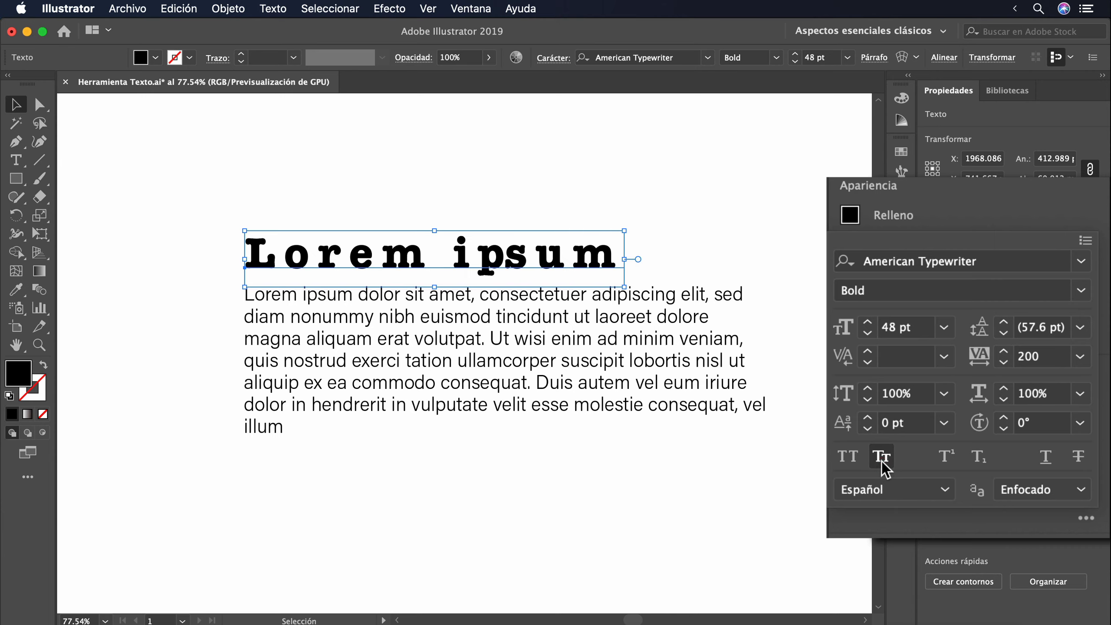
# Try superscript, subscript, underline and strikethrough on the title, switching each one off again.
pyautogui.click(942, 462)
pyautogui.click(943, 462)
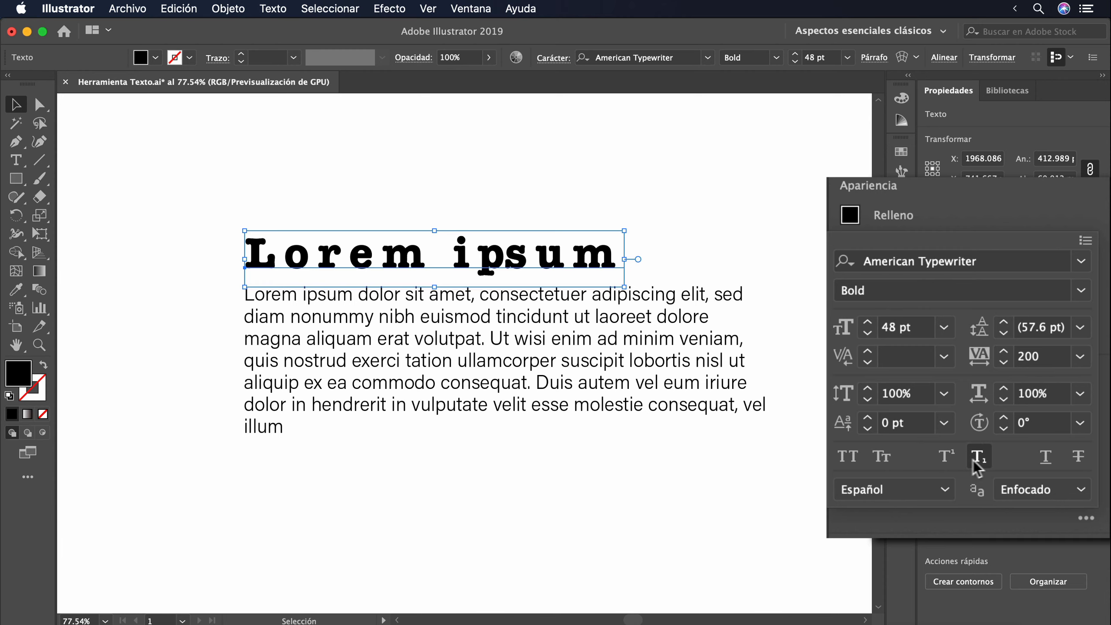
pyautogui.click(984, 461)
pyautogui.click(985, 460)
pyautogui.click(1044, 465)
pyautogui.click(1047, 465)
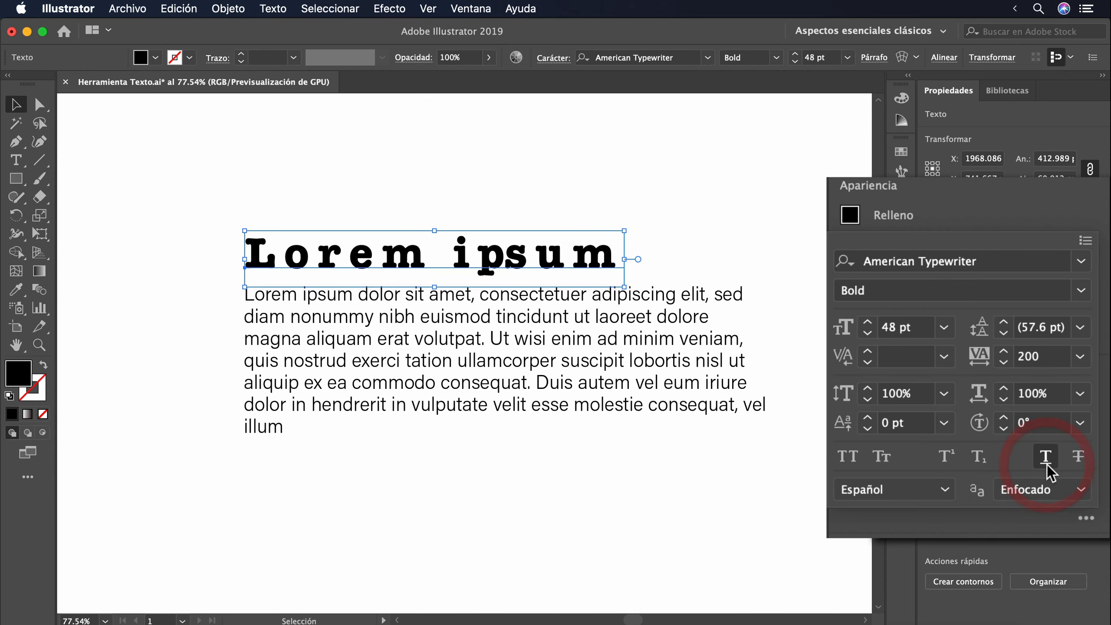
pyautogui.click(1077, 462)
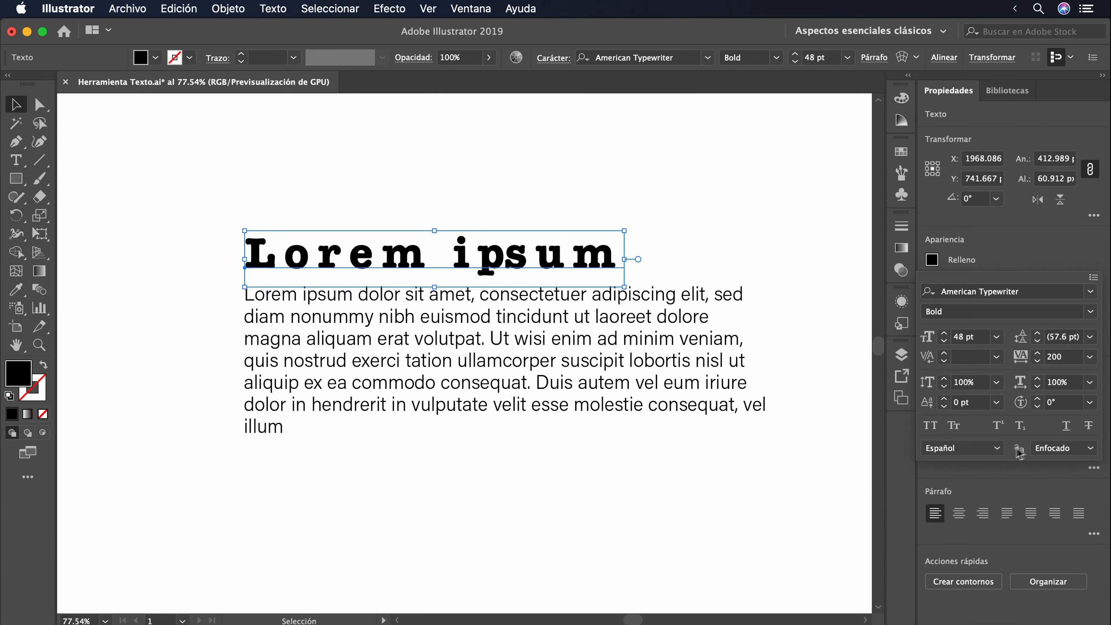
# Look through the available text languages for the title and keep Español.
pyautogui.click(997, 448)
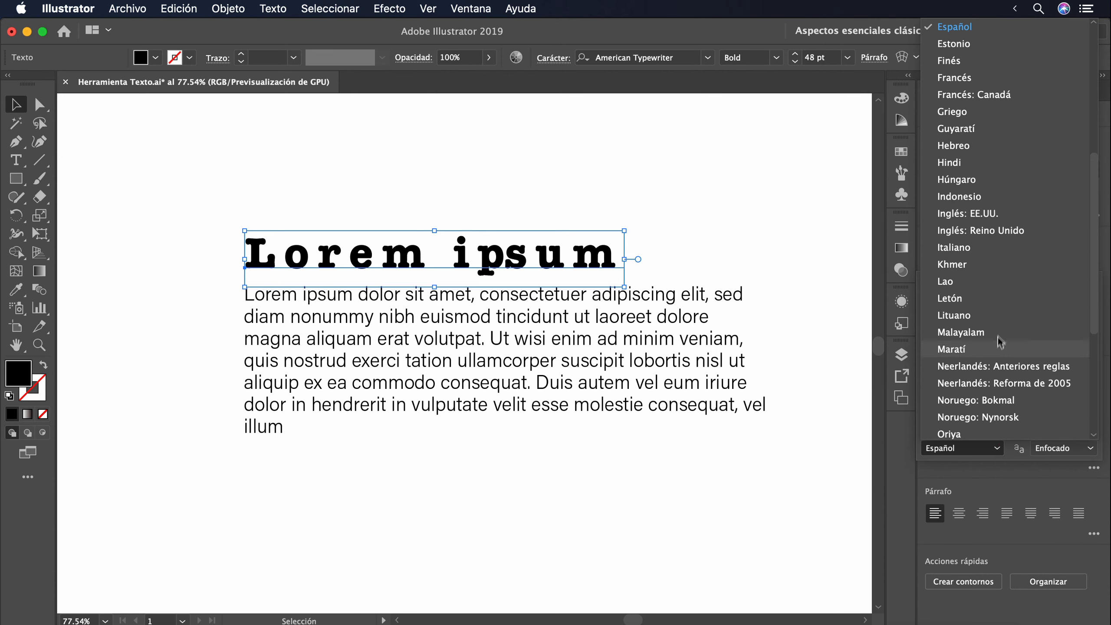
pyautogui.scroll(-5, 1005, 294)
pyautogui.scroll(10, 1004, 295)
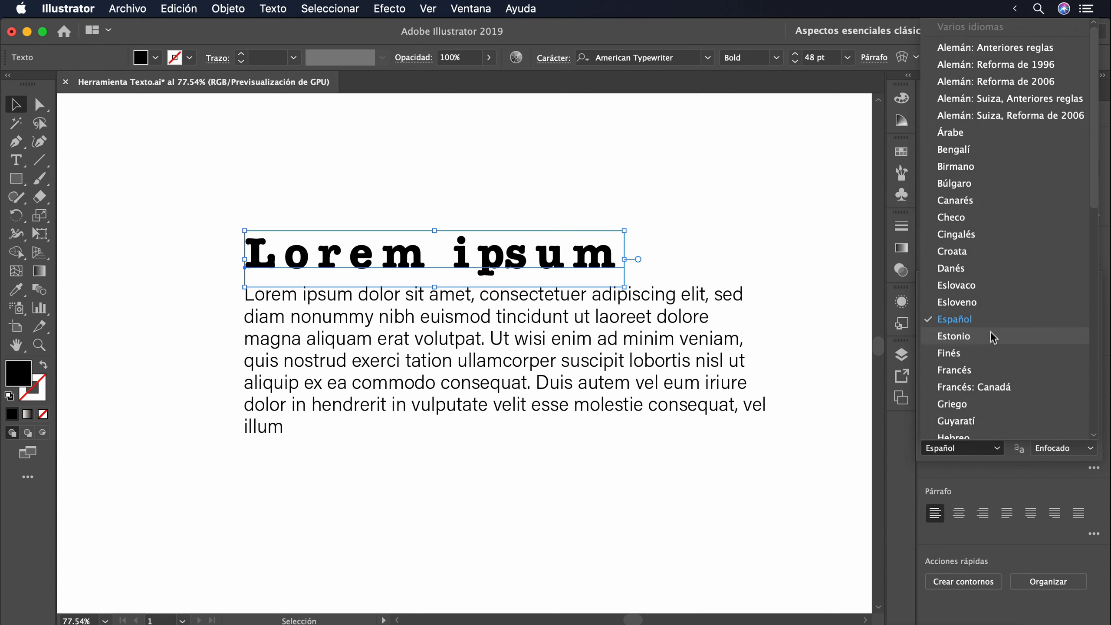
pyautogui.click(992, 318)
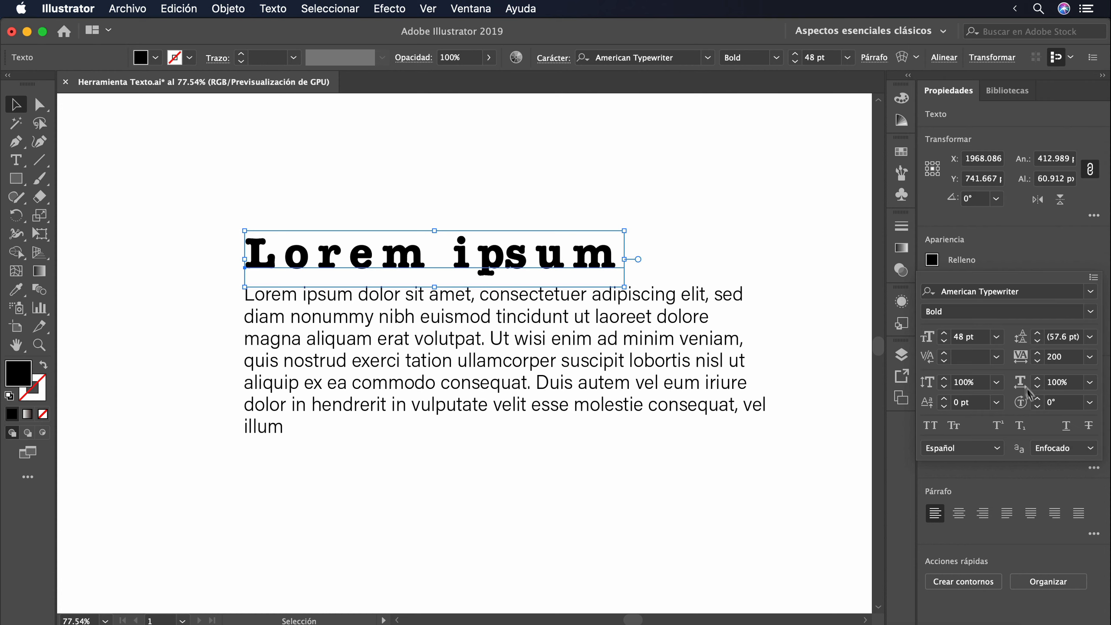
# Try the Fuerte anti-aliasing method on the title, restore Enfocado, and close the extended character options.
pyautogui.click(1090, 451)
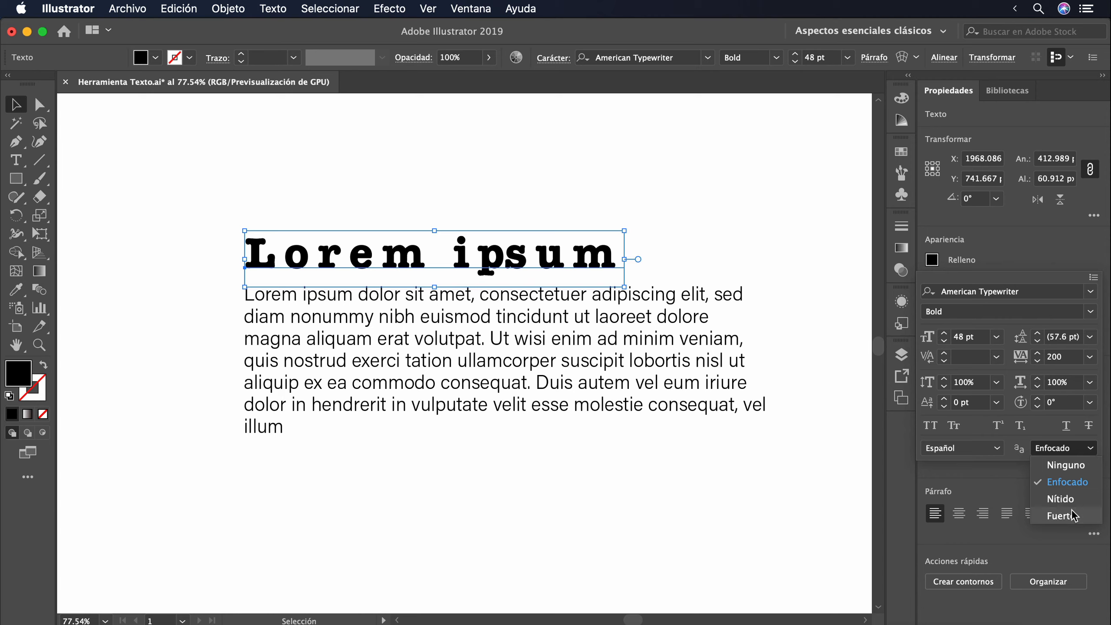
pyautogui.click(1072, 515)
pyautogui.click(1090, 450)
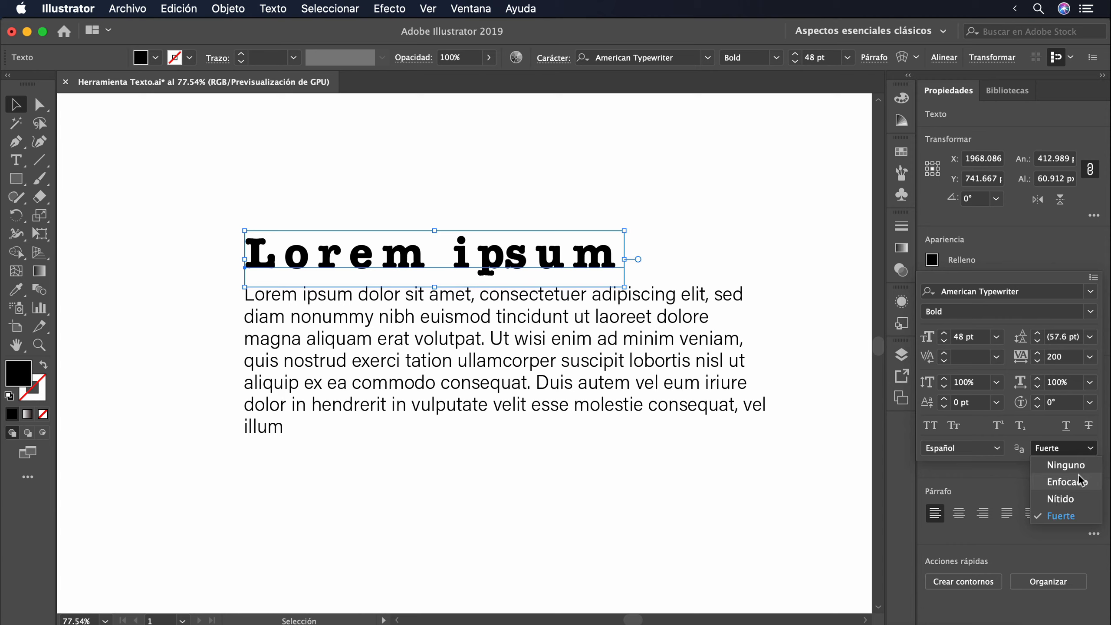
pyautogui.click(1076, 484)
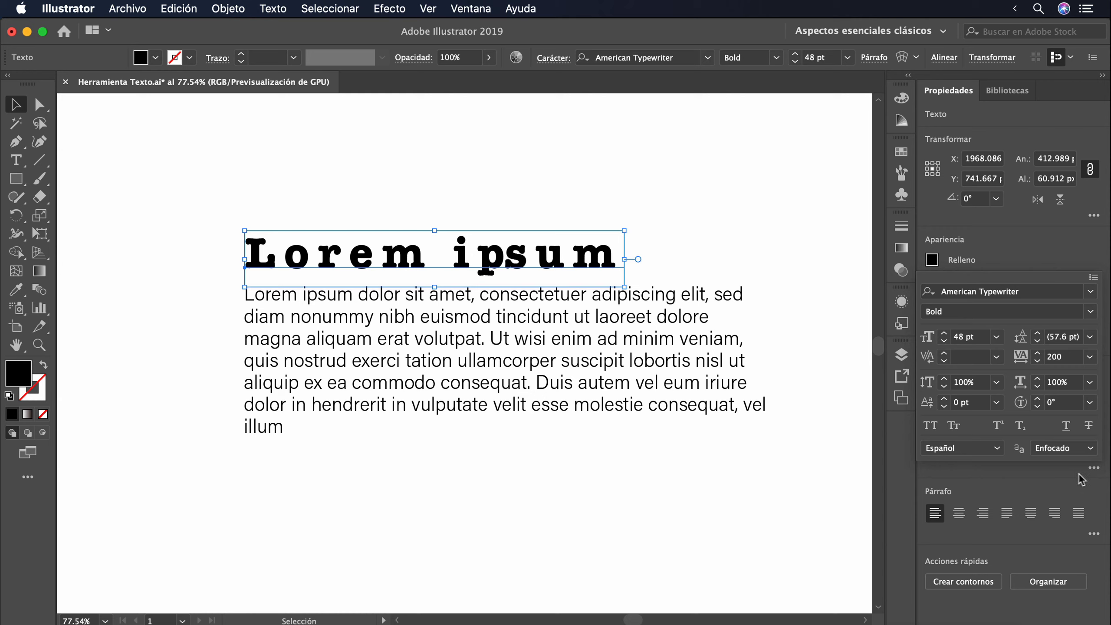
pyautogui.click(1094, 468)
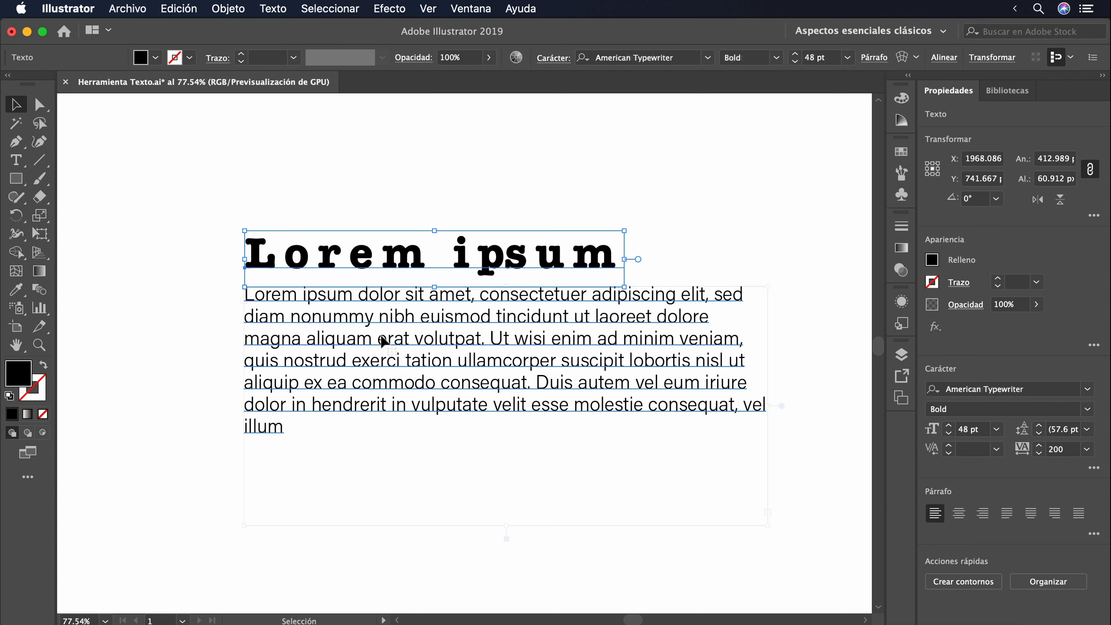
# Select the body text, try the centre, right and four justified alignments, and return it to left alignment.
pyautogui.click(382, 341)
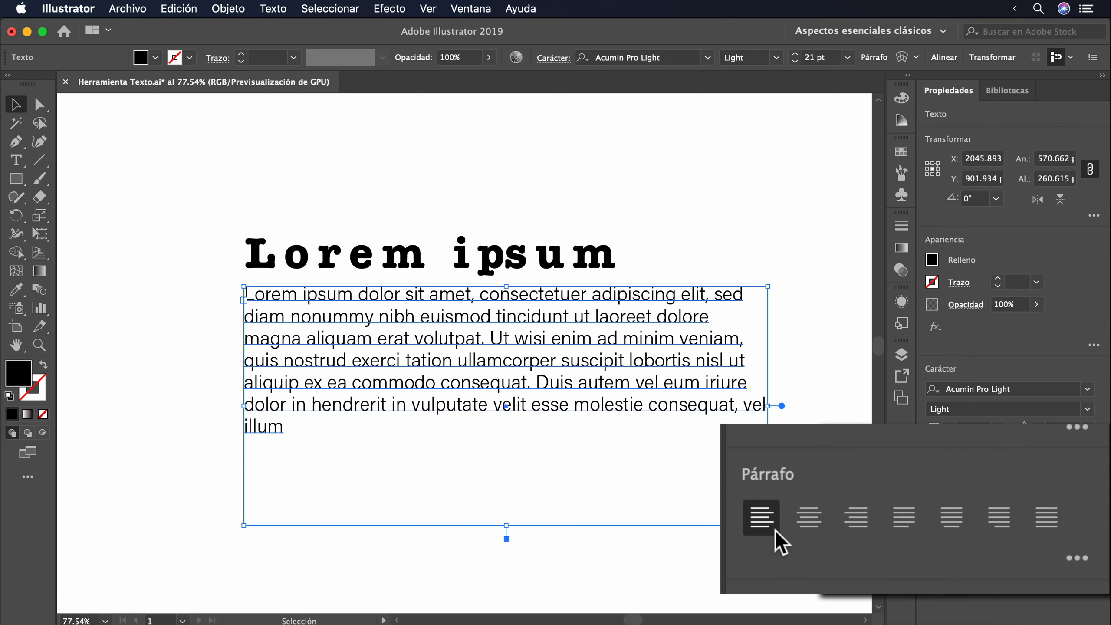
pyautogui.click(806, 528)
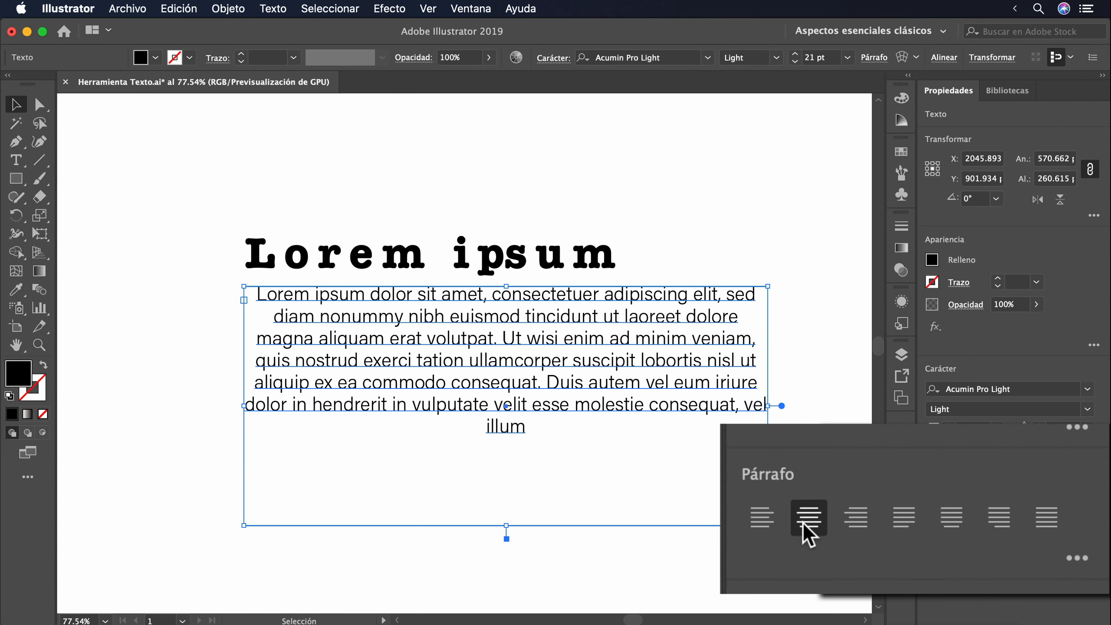
pyautogui.click(849, 527)
pyautogui.click(901, 539)
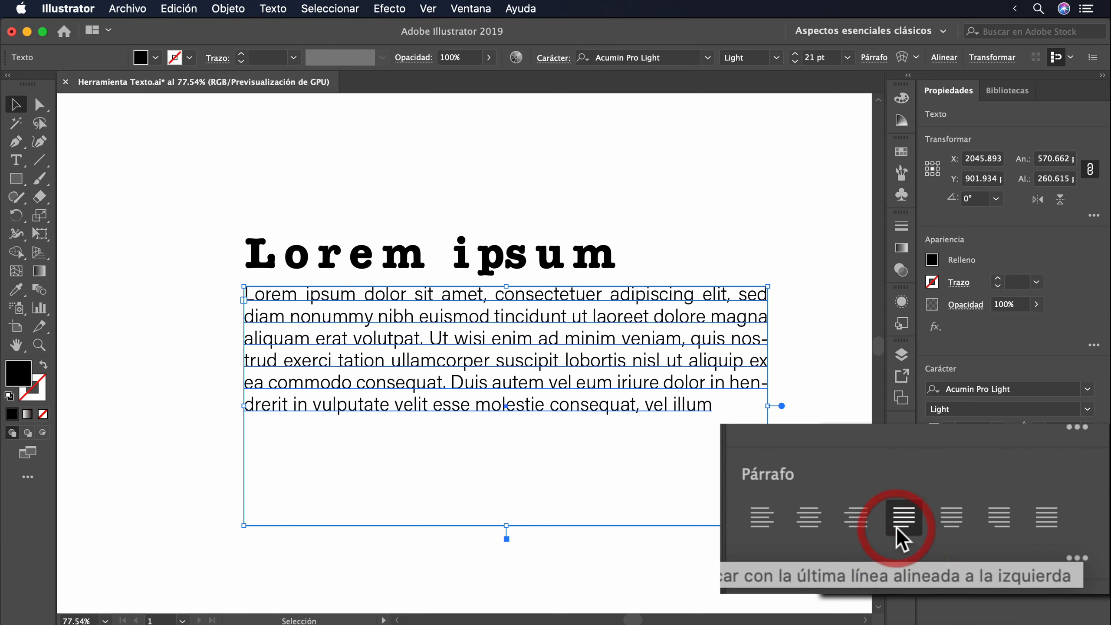
pyautogui.click(949, 525)
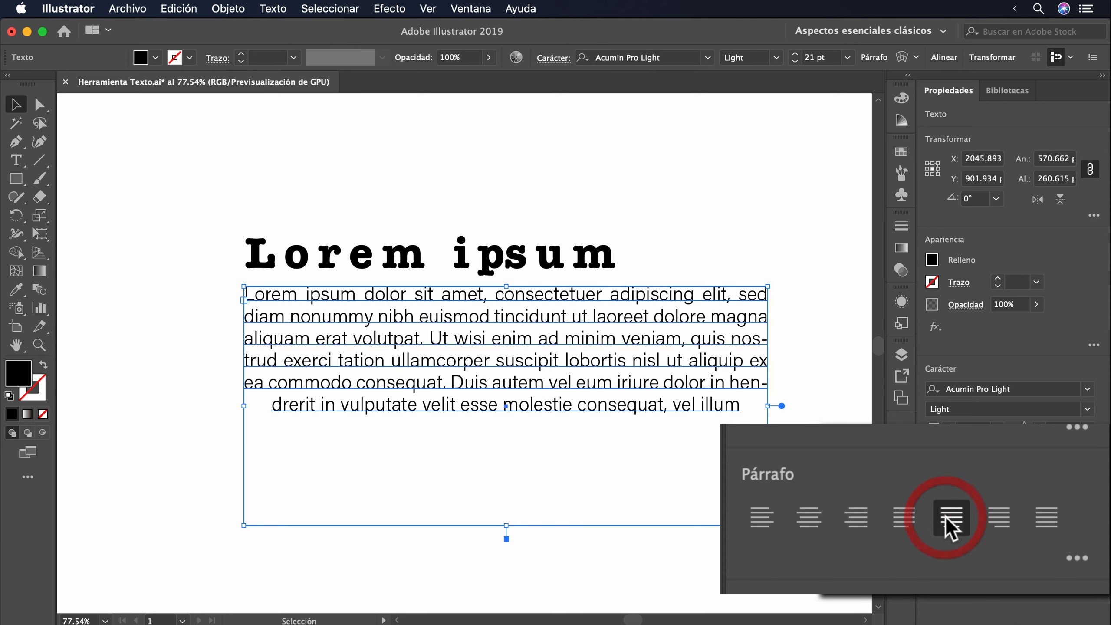
pyautogui.click(1002, 527)
pyautogui.click(1049, 528)
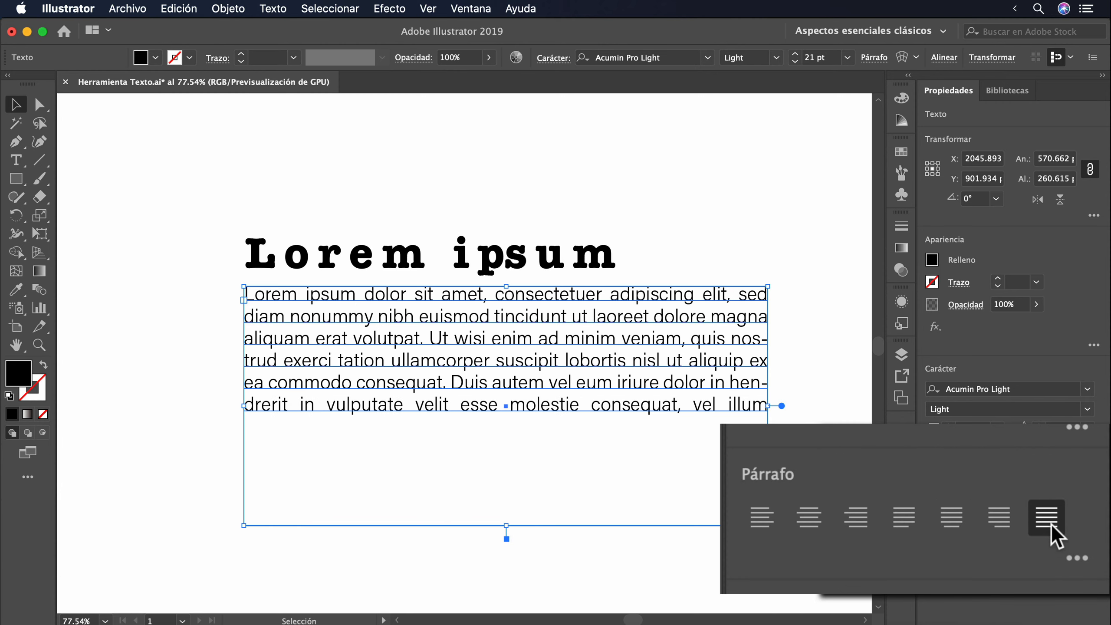
pyautogui.click(935, 514)
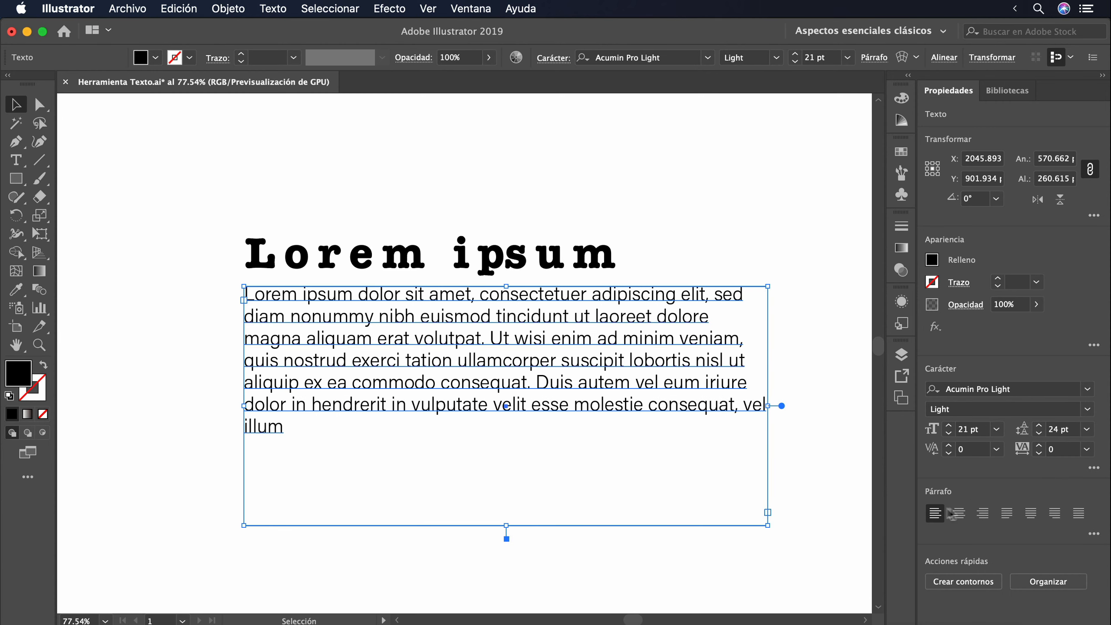
# Open the extended paragraph options for the body text, view the indent and spacing settings, and close them.
pyautogui.click(1094, 534)
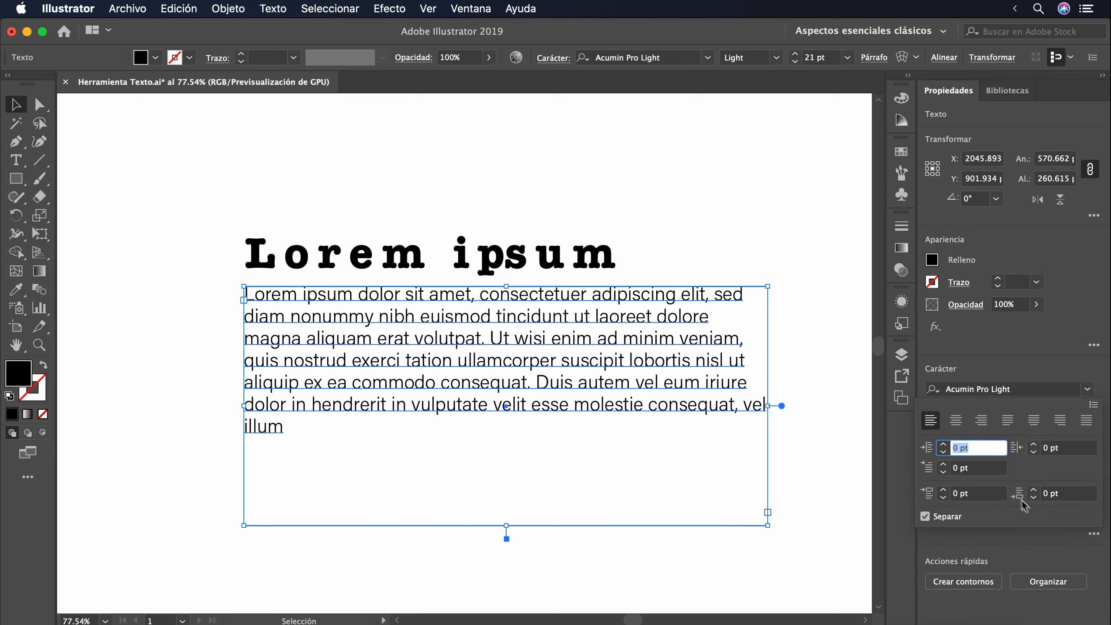
pyautogui.click(990, 447)
pyautogui.click(1095, 534)
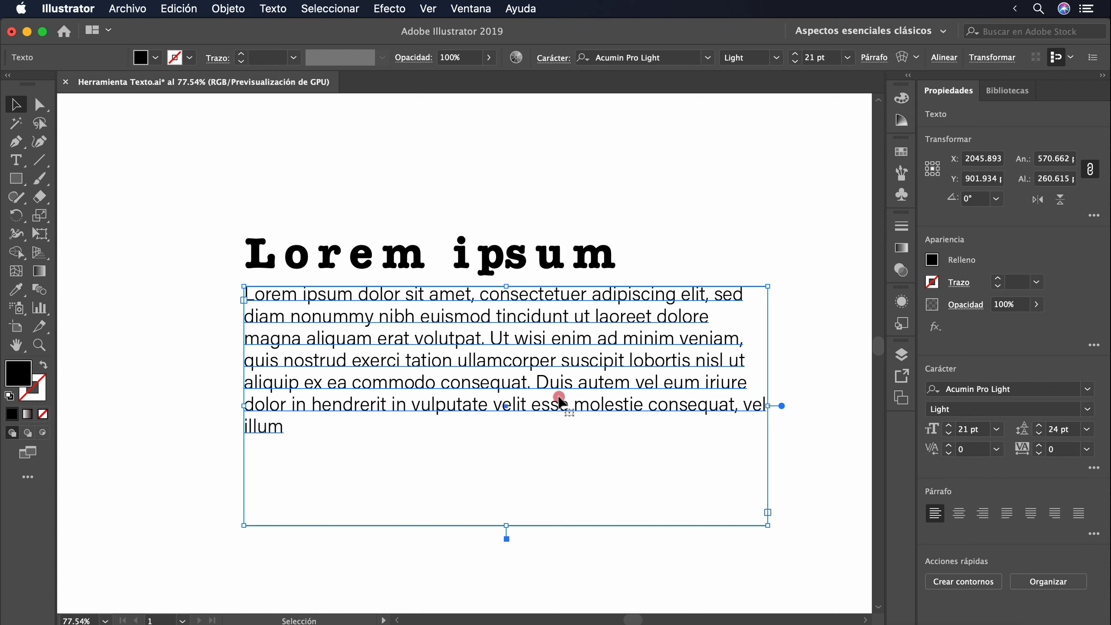
# Copy the whole body paragraph and paste it at the end of its text frame to make three identical paragraphs.
pyautogui.doubleClick(559, 399)
pyautogui.press('super+a')
pyautogui.press('super+c')
pyautogui.click(317, 454)
pyautogui.press('super+v')
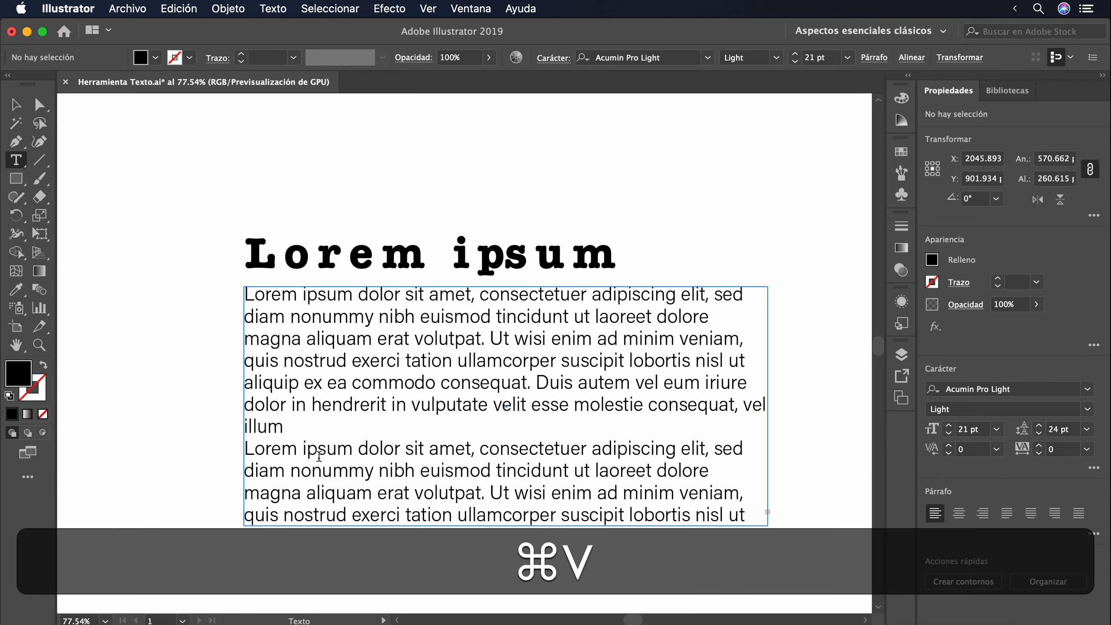
pyautogui.press('super+Return')
# Extend the body text frame downward to about 534 px high so all three paragraphs fit, and finish editing the text.
pyautogui.scroll(-4, 428, 499)
pyautogui.scroll(-3, 437, 503)
pyautogui.moveTo(452, 426); pyautogui.dragTo(455, 608)
pyautogui.press('t')
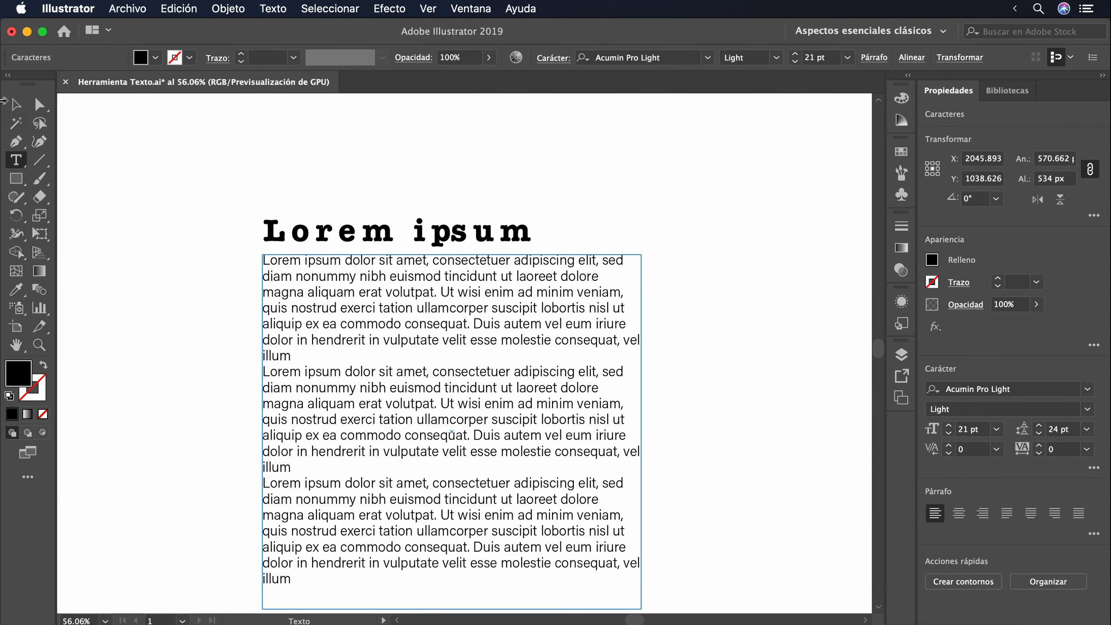
pyautogui.click(16, 105)
# Set the left indent of the body paragraphs to 30 pt in the extended paragraph options.
pyautogui.scroll(-3, 523, 404)
pyautogui.hscroll(-4, 522, 404)
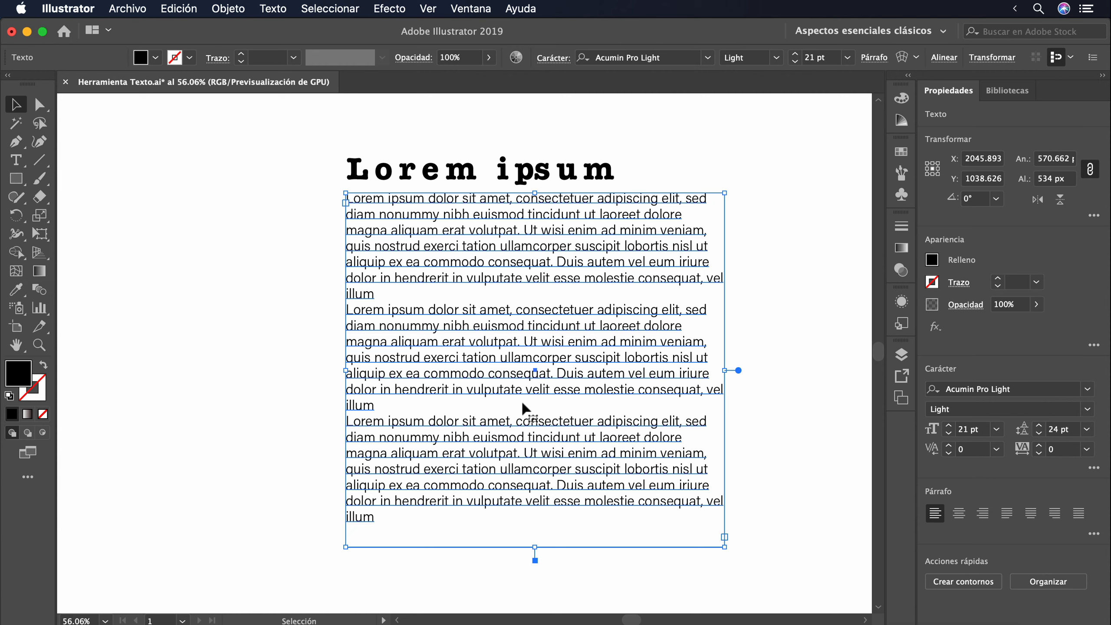
pyautogui.click(1094, 534)
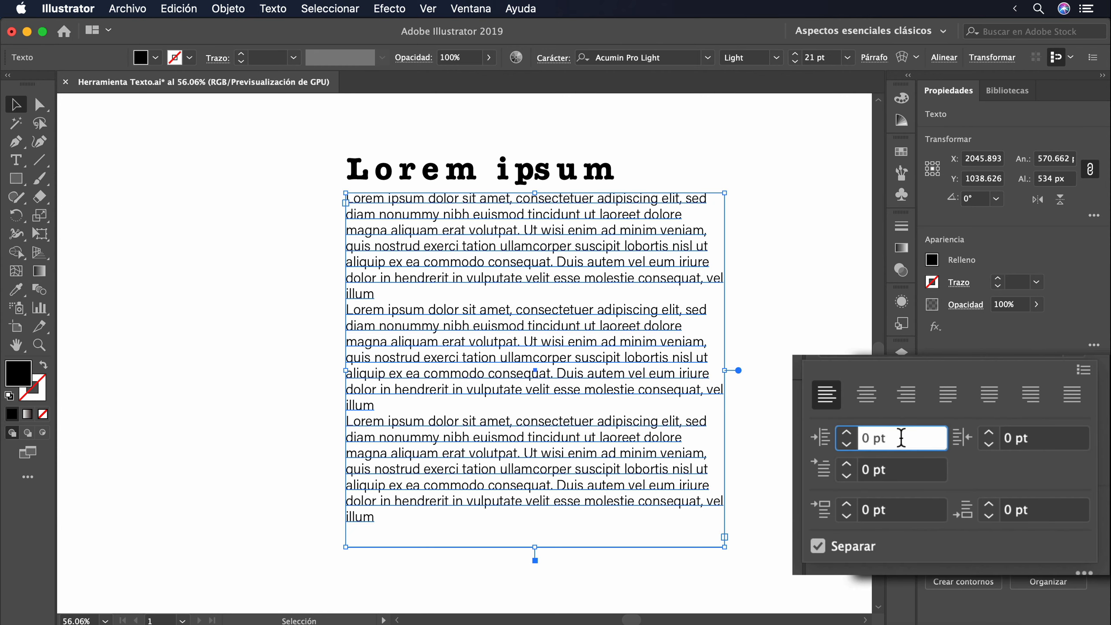
pyautogui.hotkey('shift', 'Up')
pyautogui.hotkey('shift', 'Up')
pyautogui.hotkey('shift', 'Up')
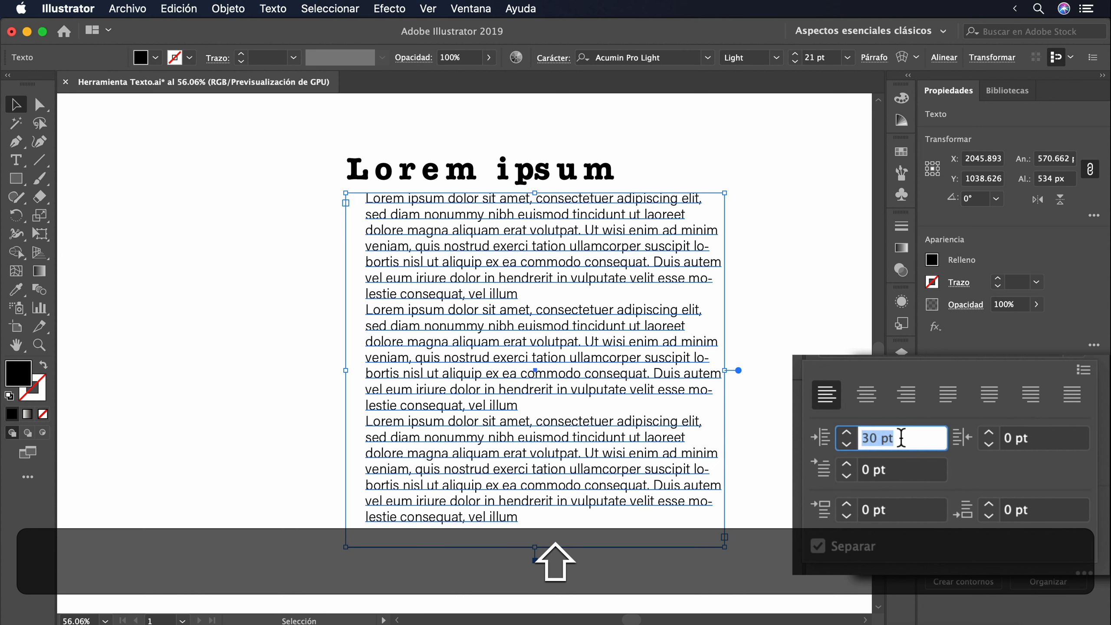
# Reset the left indent of the body paragraphs to 0 pt.
pyautogui.hotkey('shift', 'Down')
pyautogui.hotkey('shift', 'Down')
pyautogui.hotkey('shift', 'Down')
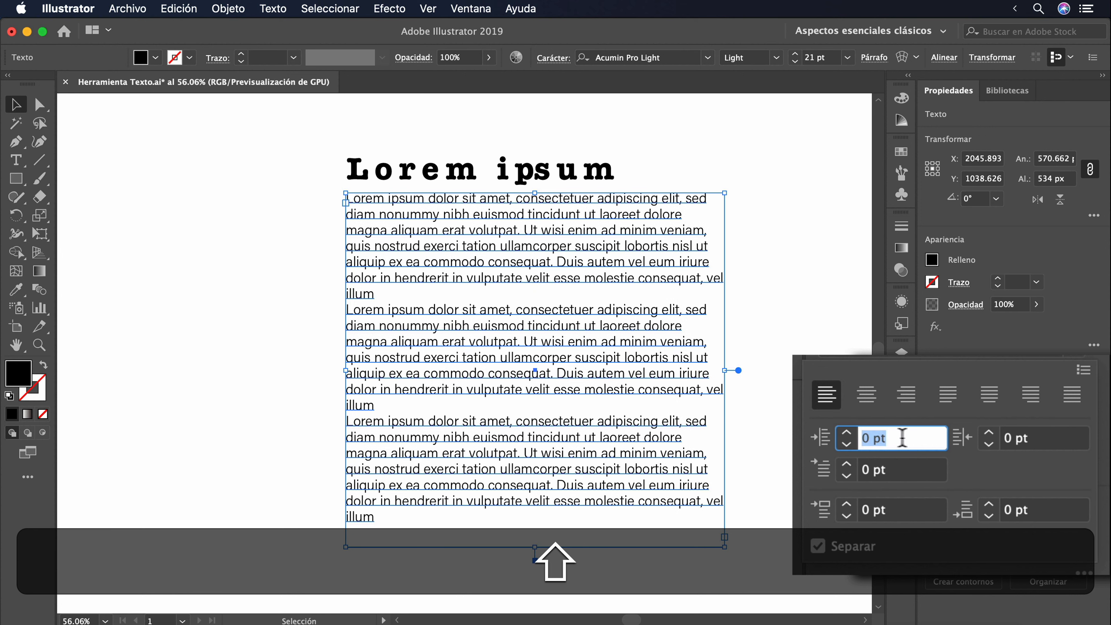
# Try a 40 pt right indent on the body paragraphs and set it back to 0 pt.
pyautogui.click(1038, 434)
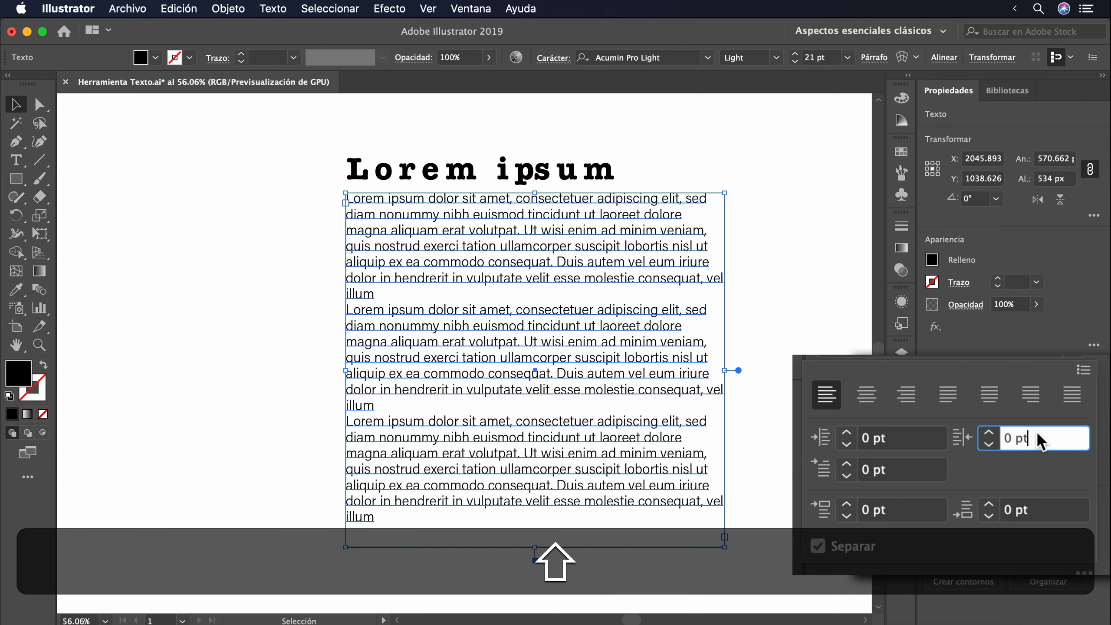
pyautogui.hotkey('shift', 'Up')
pyautogui.hotkey('shift', 'Up')
pyautogui.hotkey('shift', 'Up')
pyautogui.hotkey('shift', 'Up')
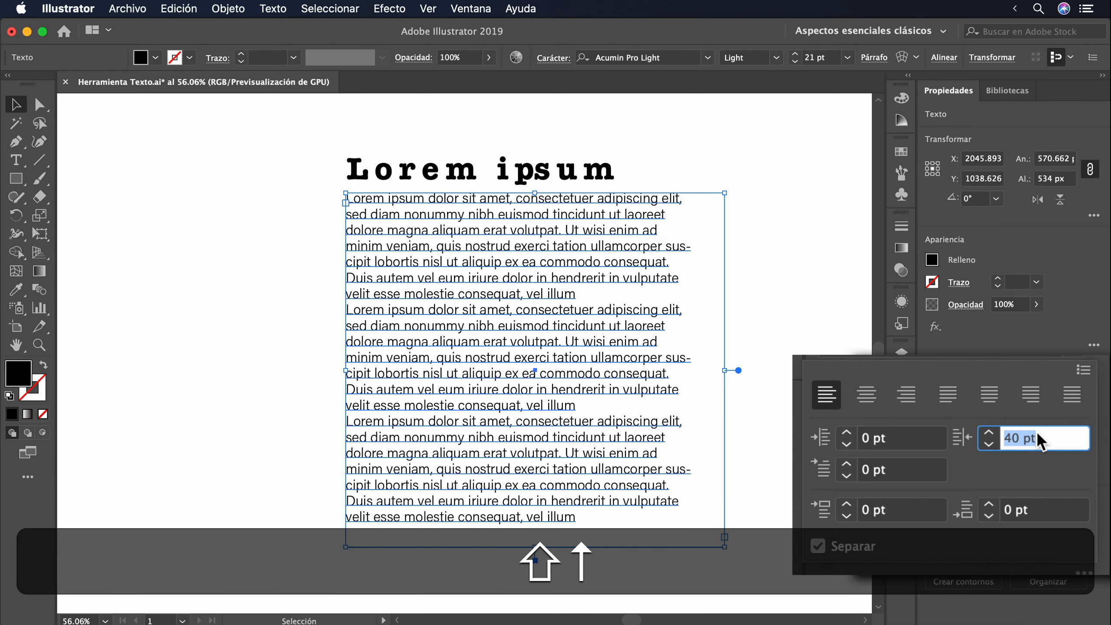
pyautogui.hotkey('shift', 'Down')
pyautogui.hotkey('shift', 'Down')
pyautogui.hotkey('shift', 'Down')
pyautogui.hotkey('shift', 'Down')
pyautogui.hotkey('shift', 'Down')
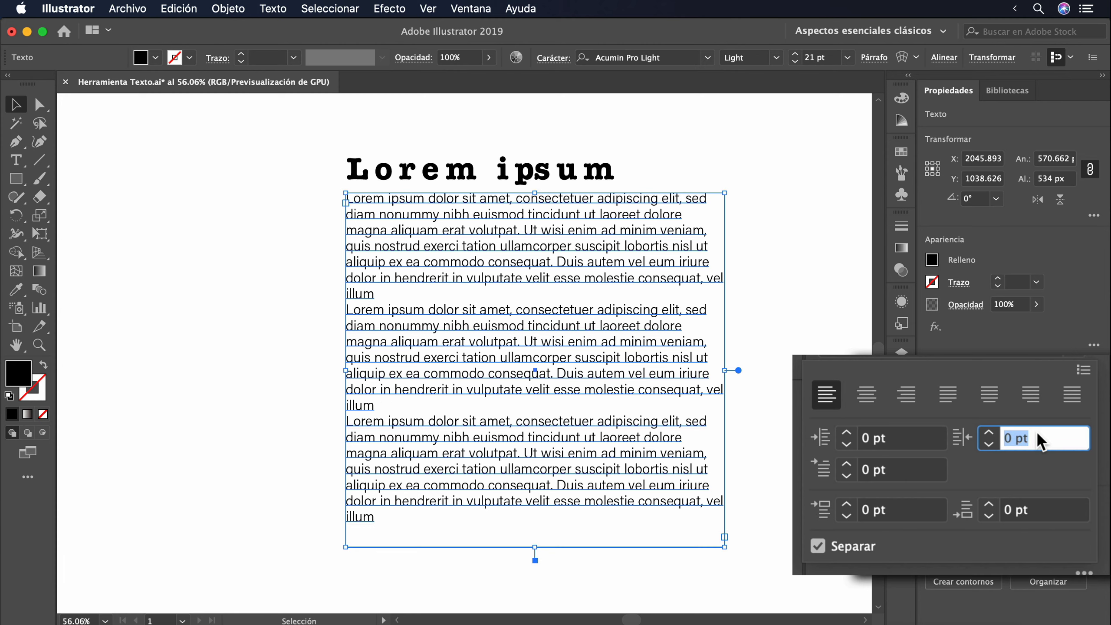
# Try a first-line indent of 70 pt on the body paragraphs.
pyautogui.click(913, 472)
pyautogui.hotkey('shift', 'Up')
pyautogui.hotkey('shift', 'Up')
pyautogui.hotkey('shift', 'Up')
pyautogui.hotkey('shift', 'Up')
pyautogui.hotkey('shift', 'Up')
pyautogui.hotkey('shift', 'Up')
pyautogui.hotkey('shift', 'Up')
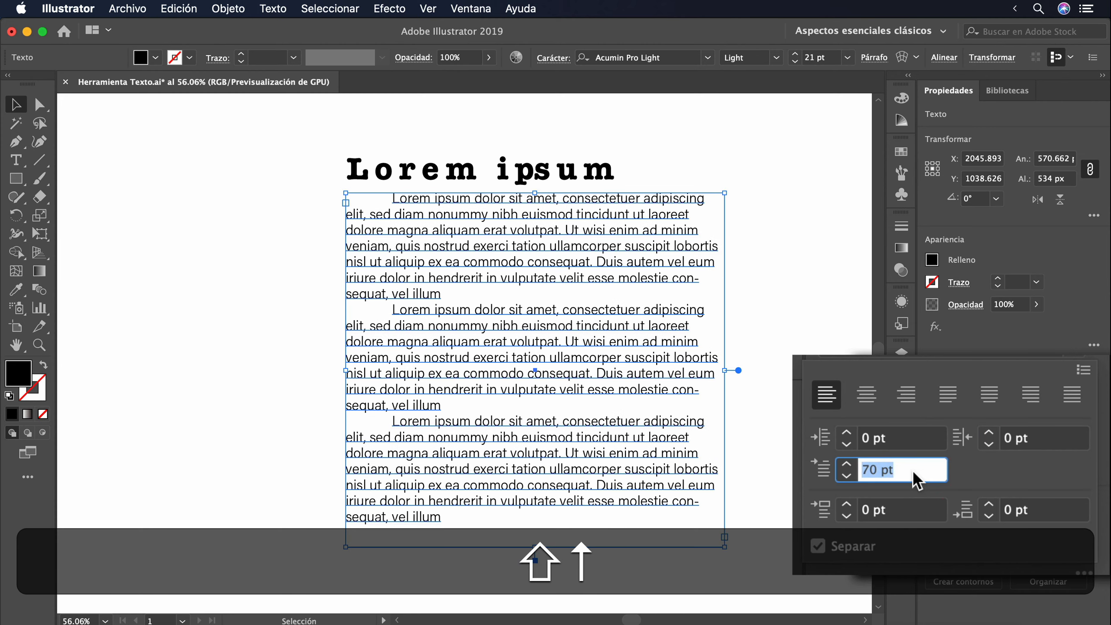
# Bring the first-line indent of the body paragraphs back to 0 pt and set it to 20 pt.
pyautogui.hotkey('shift', 'Down')
pyautogui.hotkey('shift', 'Down')
pyautogui.hotkey('shift', 'Down')
pyautogui.hotkey('shift', 'Down')
pyautogui.hotkey('shift', 'Down')
pyautogui.hotkey('shift', 'Down')
pyautogui.hotkey('shift', 'Down')
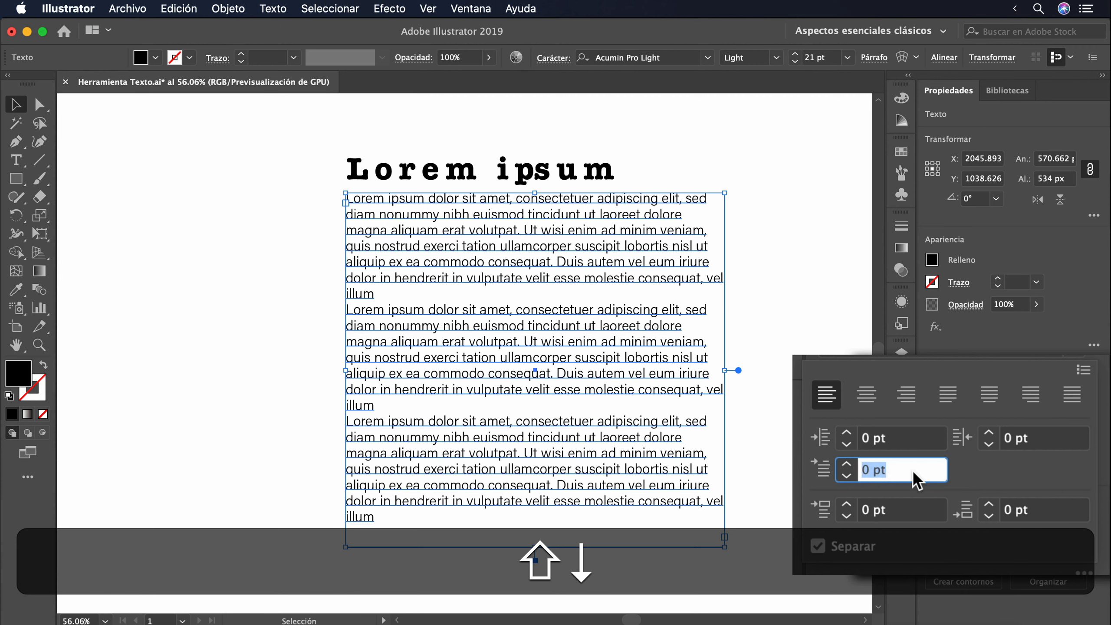
pyautogui.hotkey('shift', 'Up')
pyautogui.hotkey('shift', 'Up')
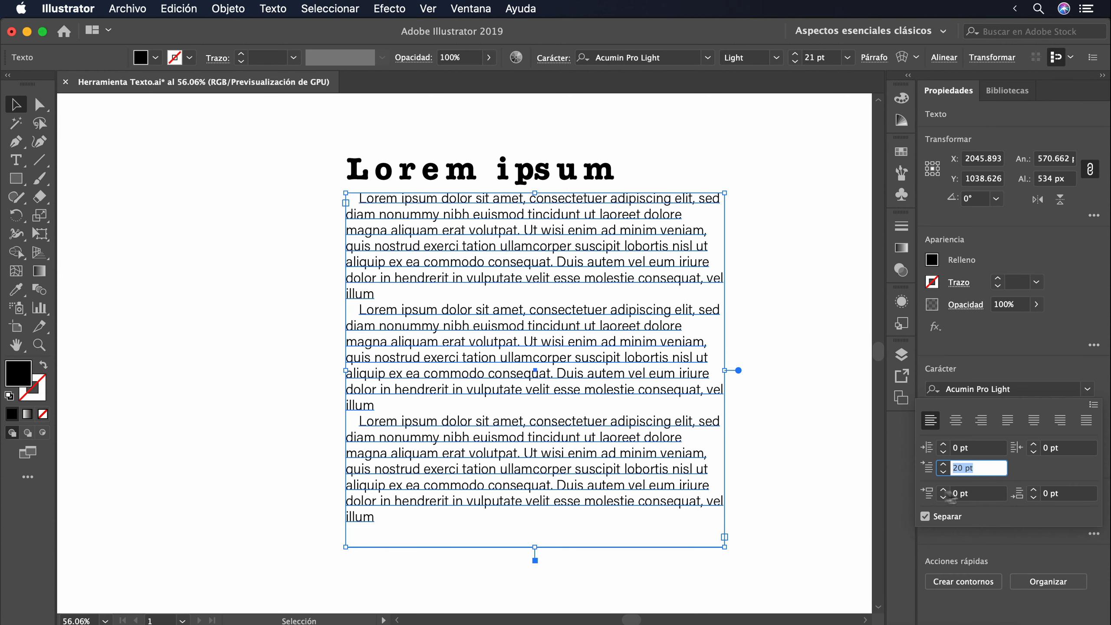
# Try 30 pt of space before each body paragraph and reduce it to 10 pt.
pyautogui.click(976, 501)
pyautogui.hotkey('shift', 'Up')
pyautogui.hotkey('shift', 'Up')
pyautogui.hotkey('shift', 'Up')
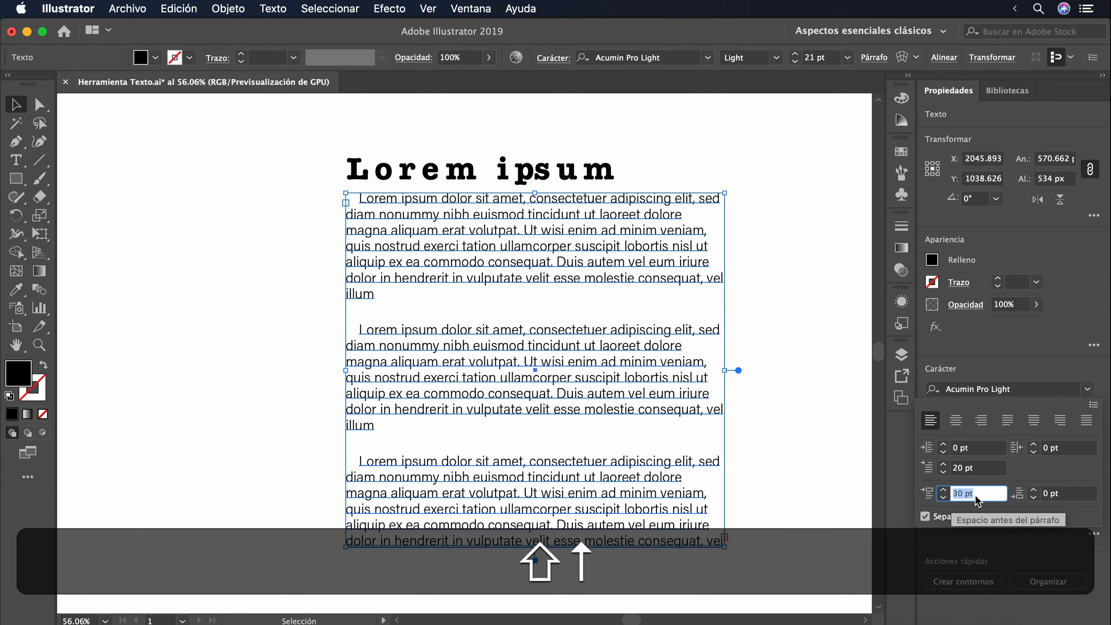
pyautogui.hotkey('shift', 'Down')
pyautogui.hotkey('shift', 'Down')
# Set the space after each body paragraph to 10 pt.
pyautogui.click(1065, 495)
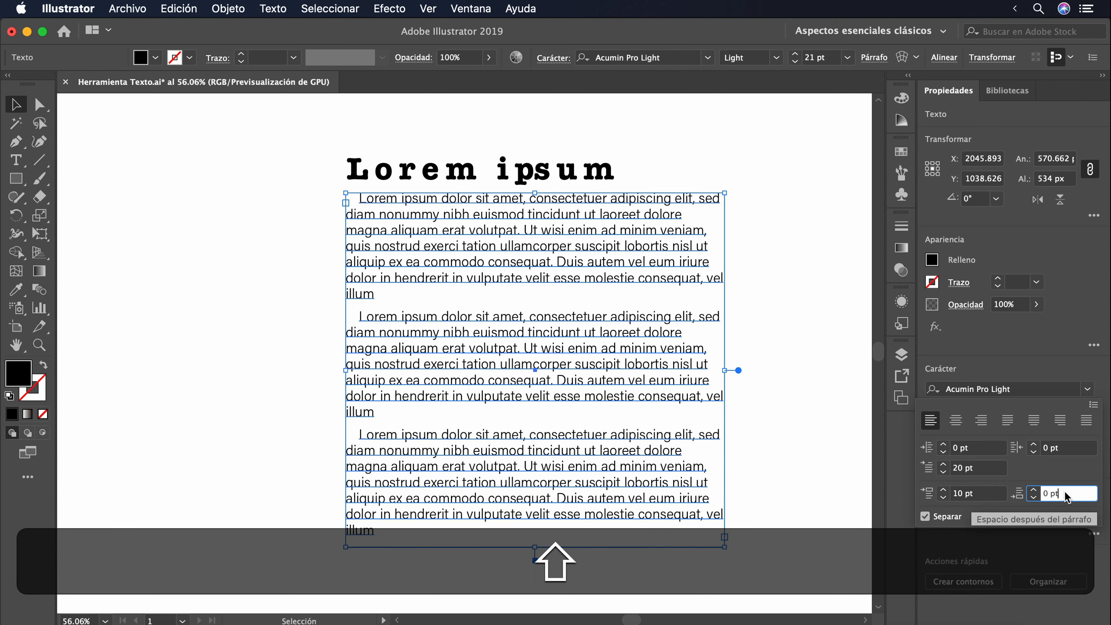
pyautogui.hotkey('shift', 'Up')
pyautogui.hotkey('shift', 'Up')
pyautogui.hotkey('shift', 'Down')
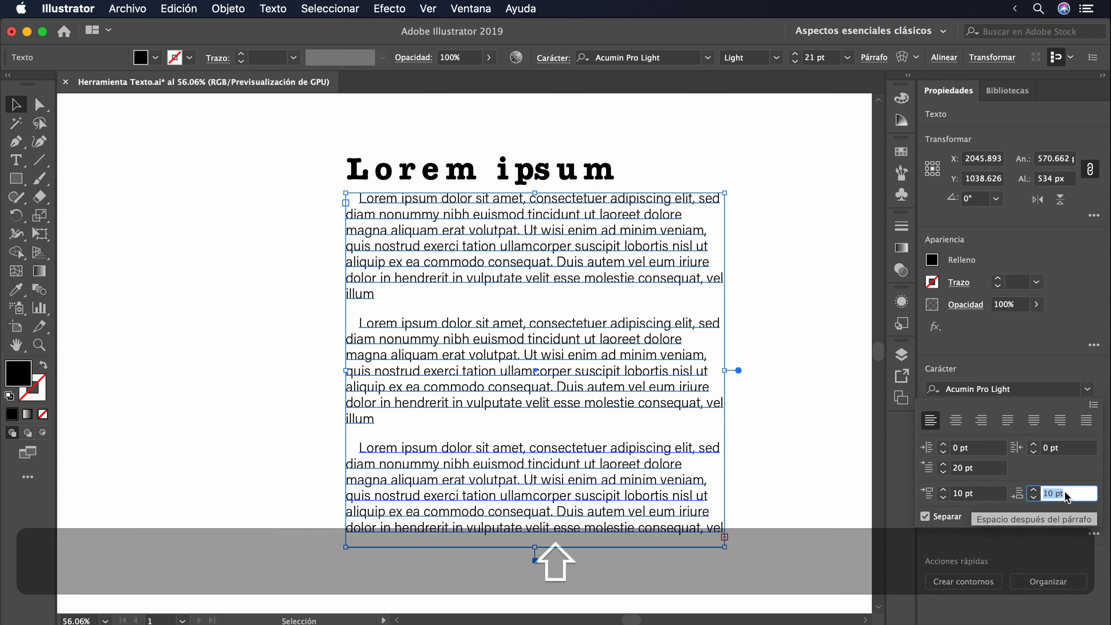
# Toggle hyphenation off and on for the body text to compare its line breaks.
pyautogui.click(936, 516)
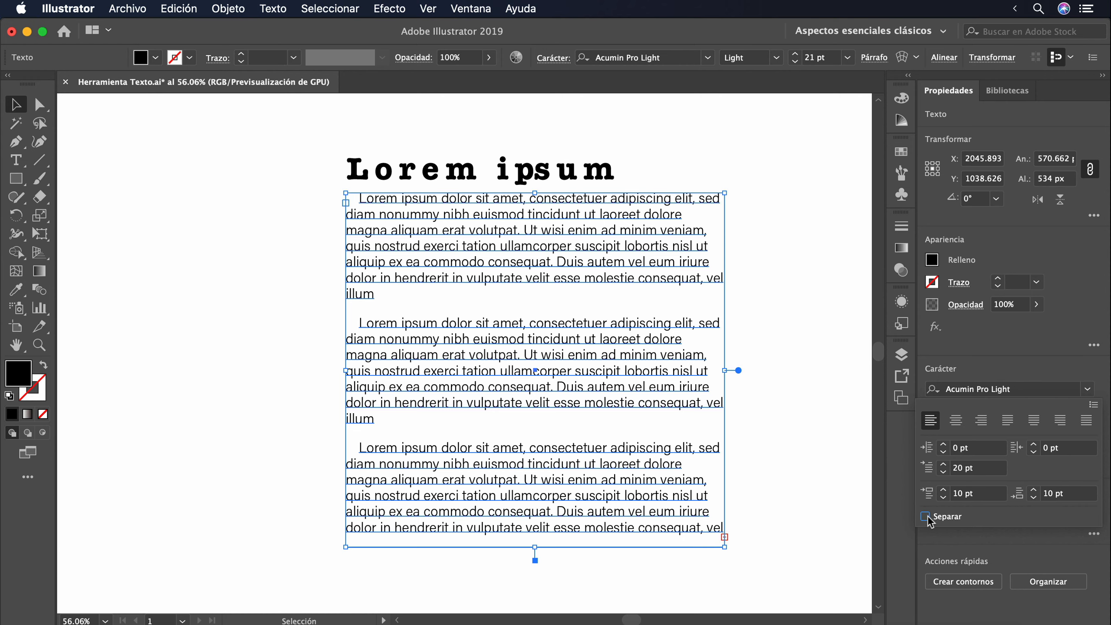
pyautogui.click(925, 516)
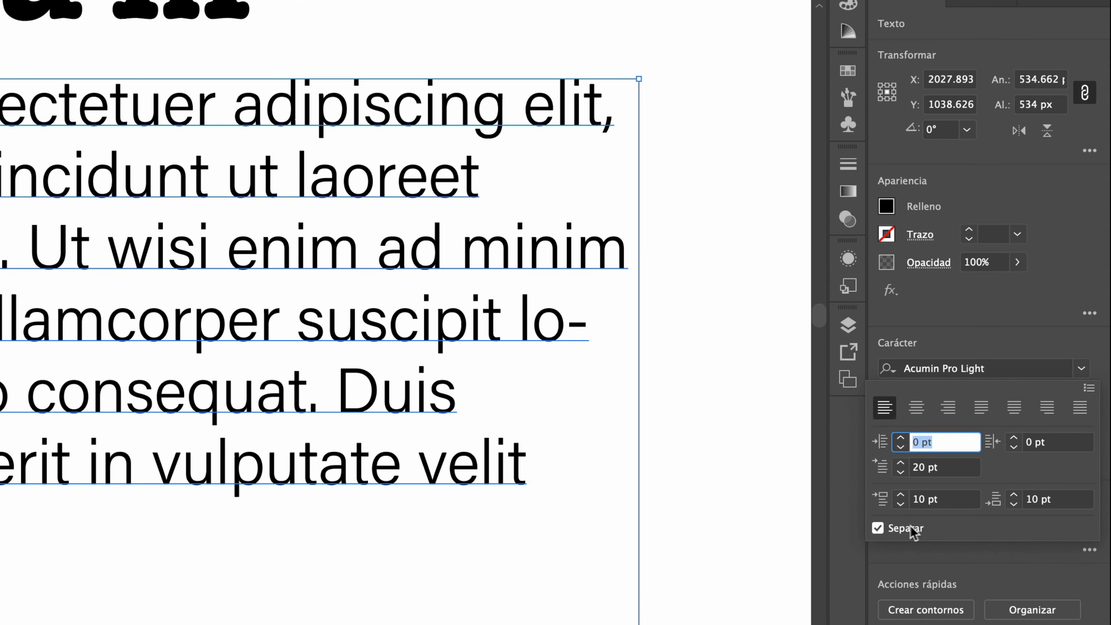
pyautogui.click(909, 530)
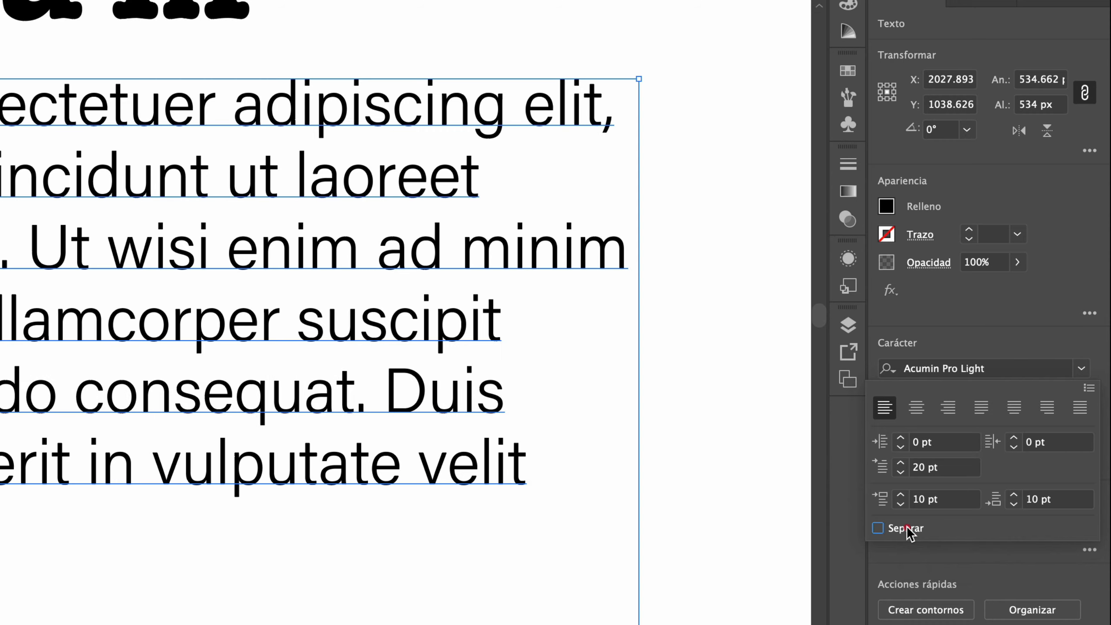
pyautogui.click(908, 530)
pyautogui.click(908, 530)
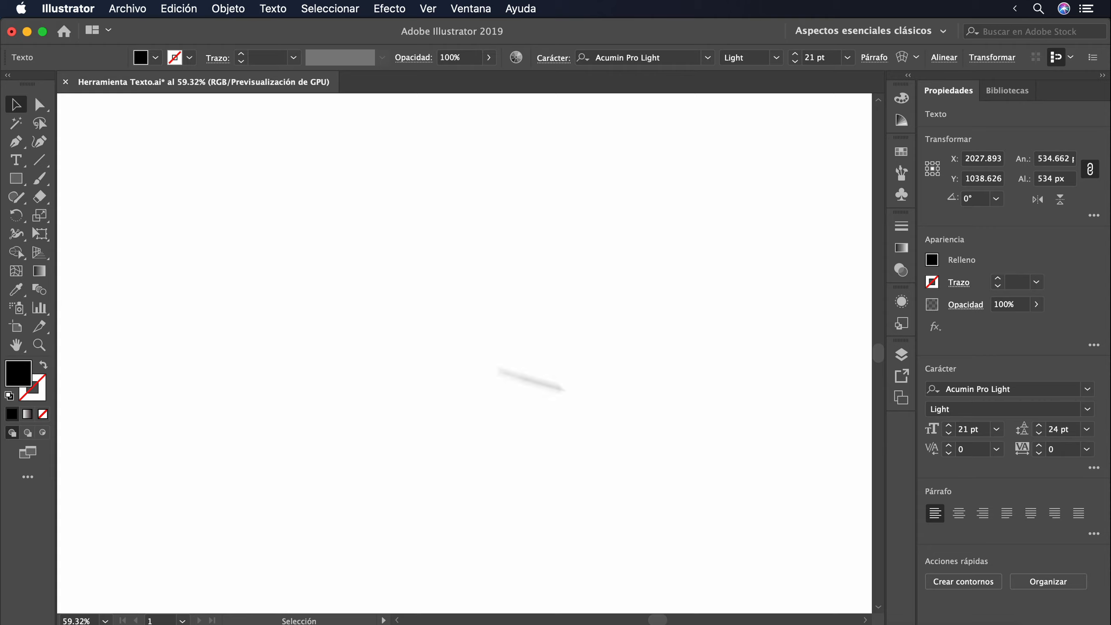
# Create a placeholder text frame about 420 px wide in an empty area and shorten it to about 295 px high so its text overflows.
pyautogui.click(16, 160)
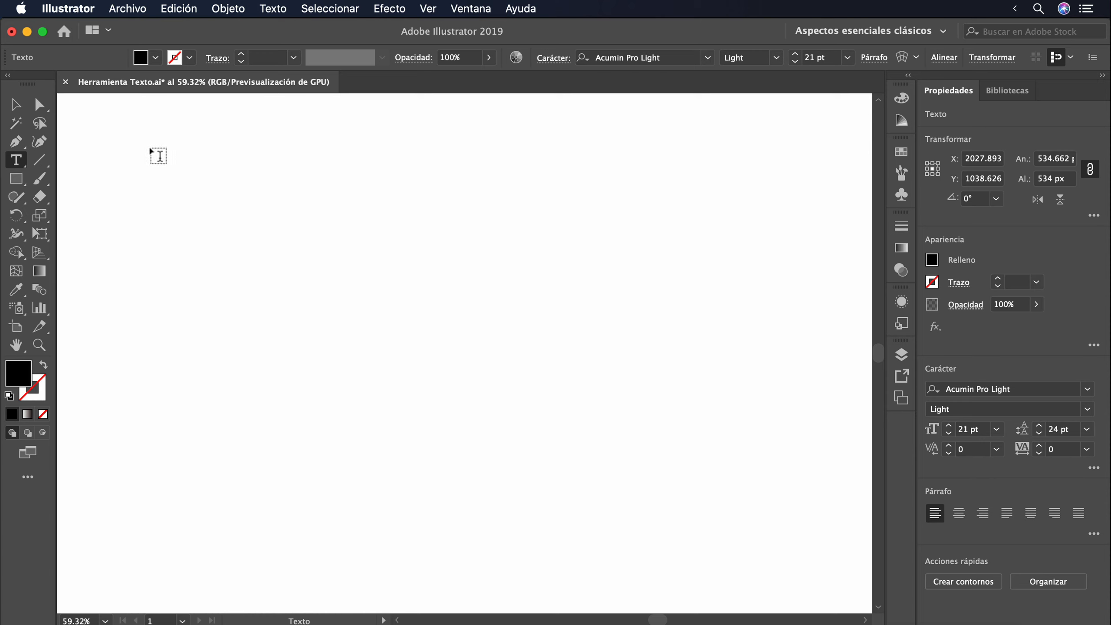
pyautogui.moveTo(150, 148); pyautogui.dragTo(444, 481)
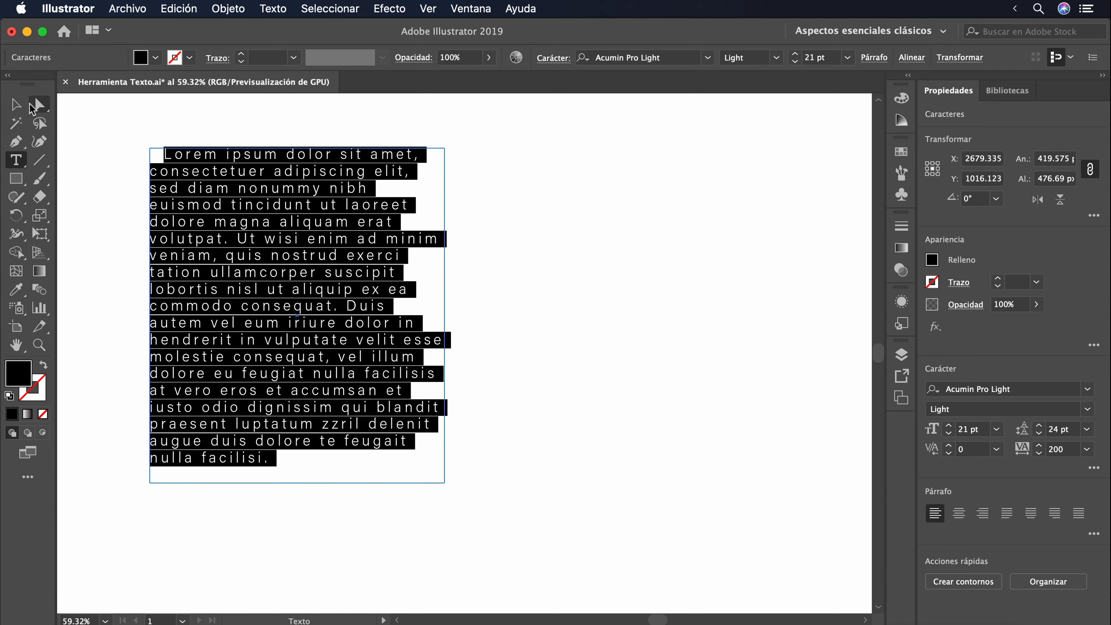
pyautogui.click(16, 104)
pyautogui.moveTo(296, 479); pyautogui.dragTo(310, 355)
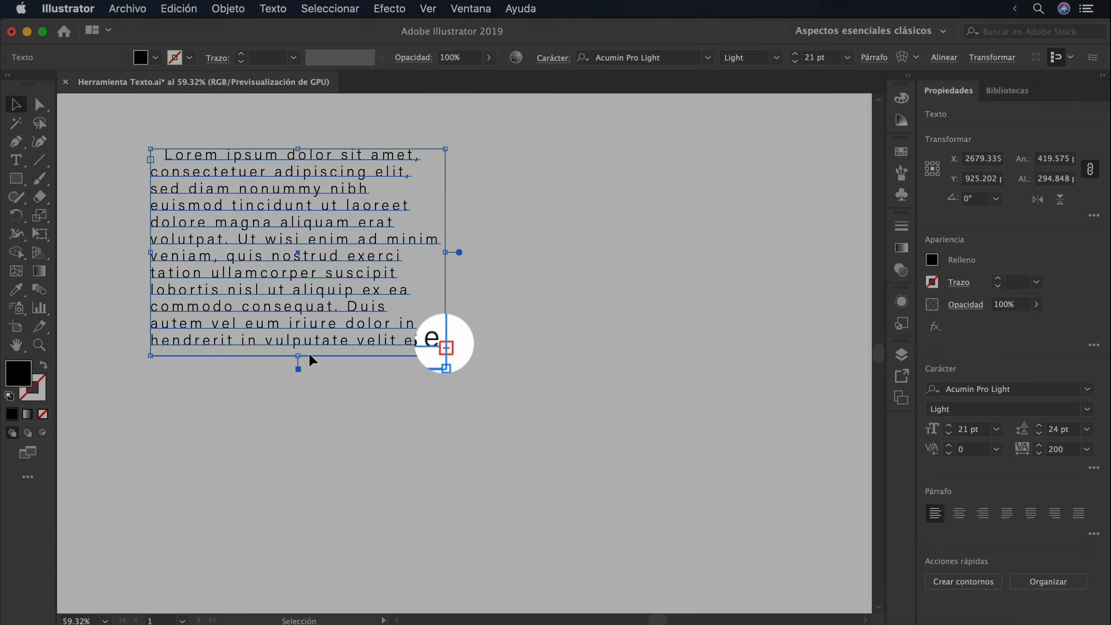
pyautogui.hscroll(2, 310, 356)
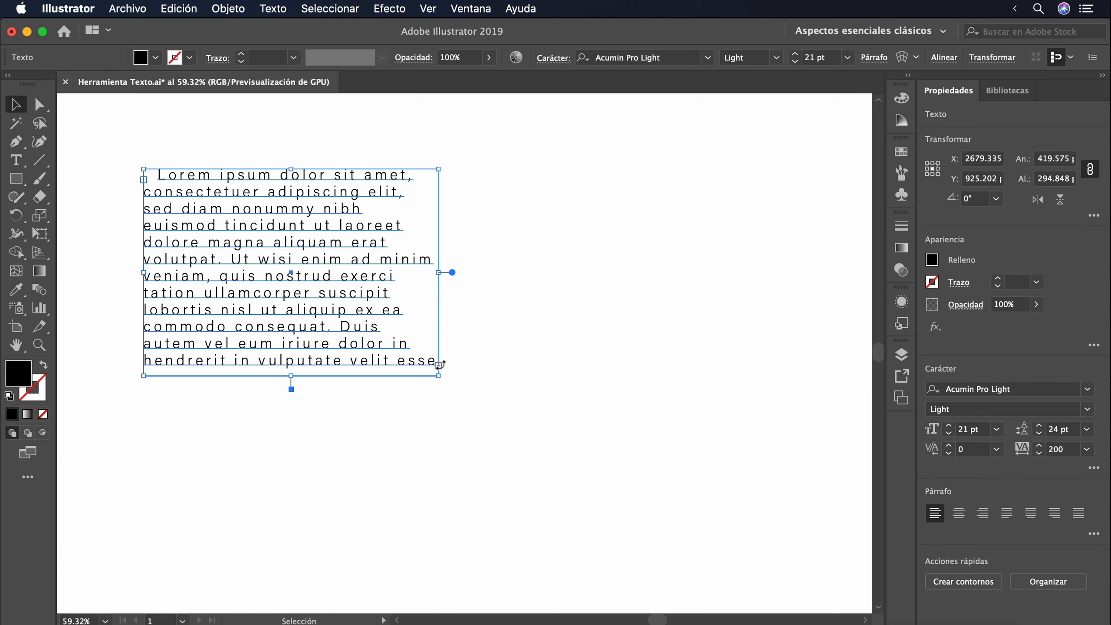
# Thread the overflowing text into a second frame and place that frame beside the first, with their upper edges aligned.
pyautogui.click(439, 364)
pyautogui.click(438, 365)
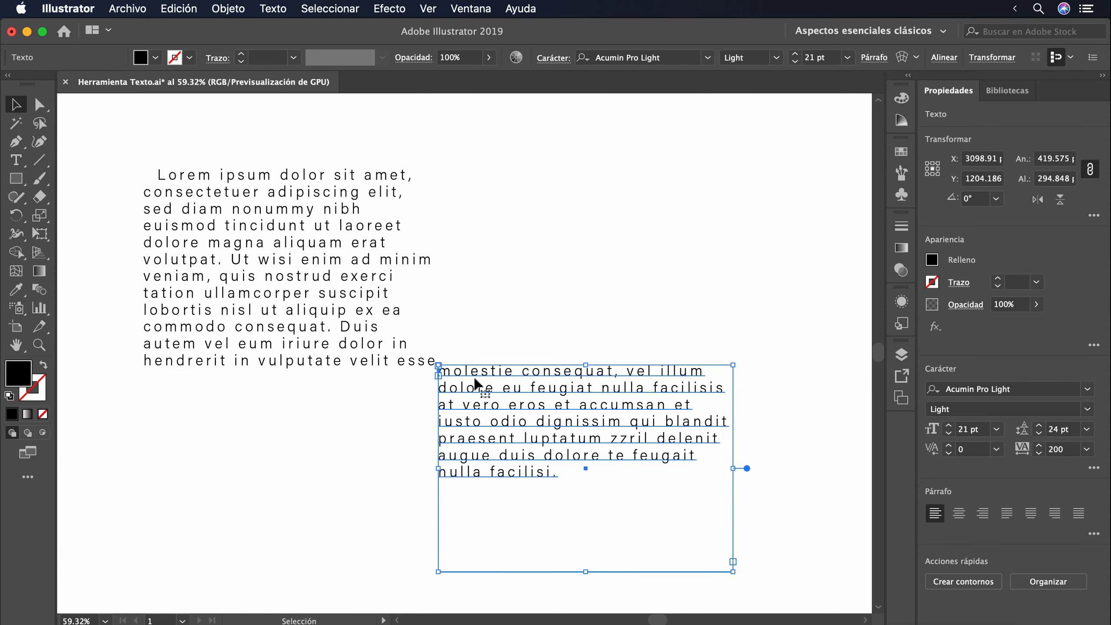
pyautogui.moveTo(481, 381); pyautogui.dragTo(509, 194)
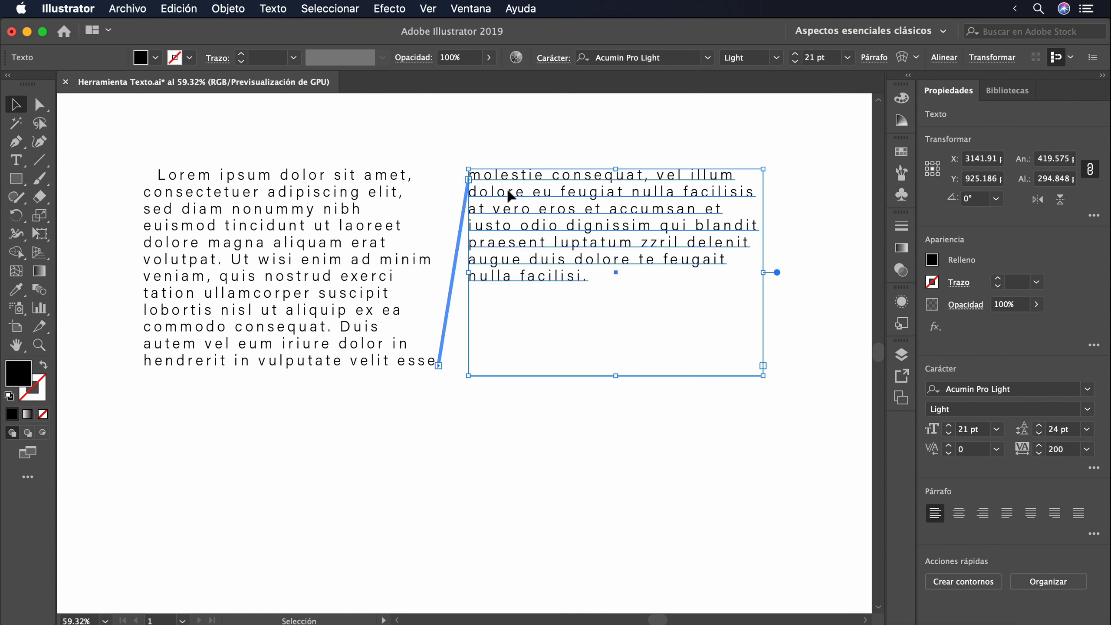
# Insert "bloque de texto dinamico" before the last letter of "esse" at the end of the first frame.
pyautogui.doubleClick(384, 360)
pyautogui.click(424, 360)
pyautogui.write('blo ')
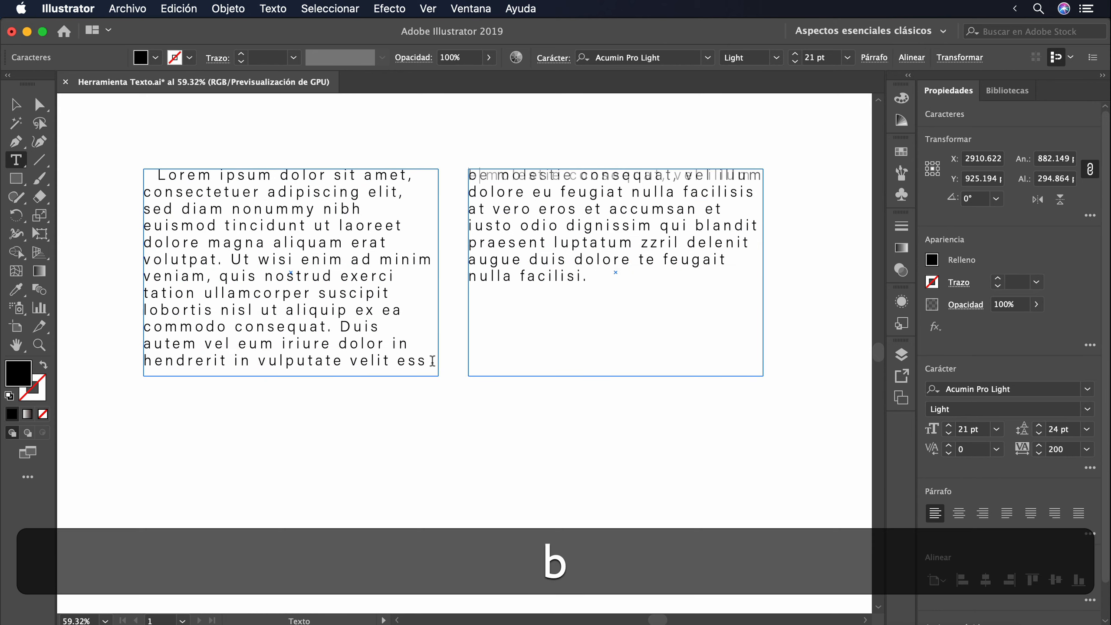
pyautogui.write('que de texto dinamico e')
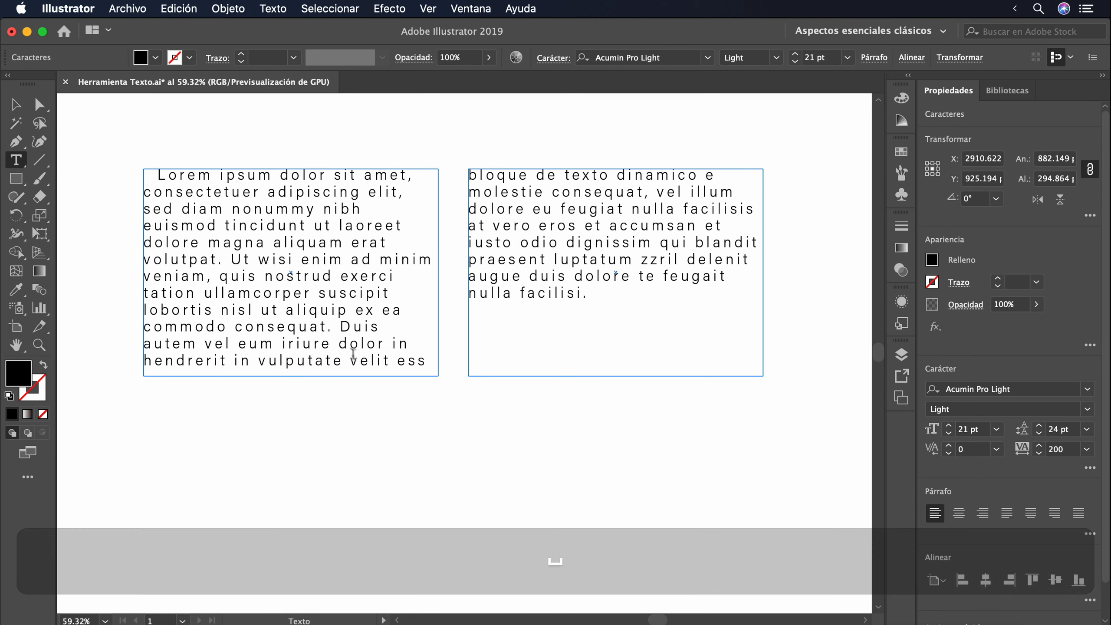
# Insert "los parrafos continuan" inside the word "vulputate" in the first frame's last line, and finish editing the text.
pyautogui.click(348, 360)
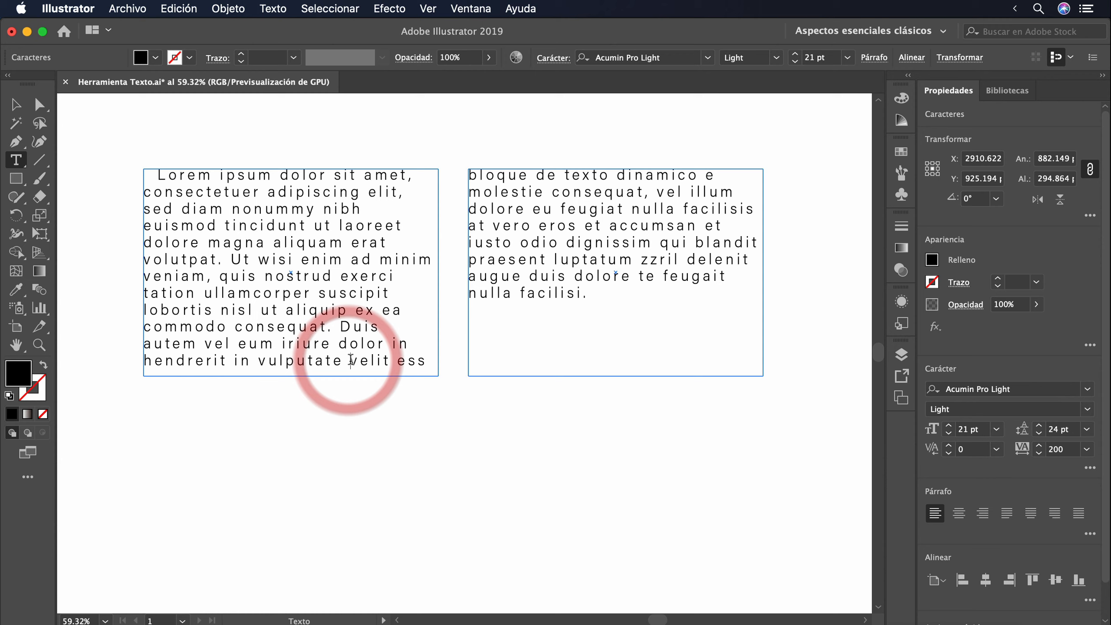
pyautogui.click(278, 360)
pyautogui.write('los parrr')
pyautogui.press('BackSpace')
pyautogui.write('afo')
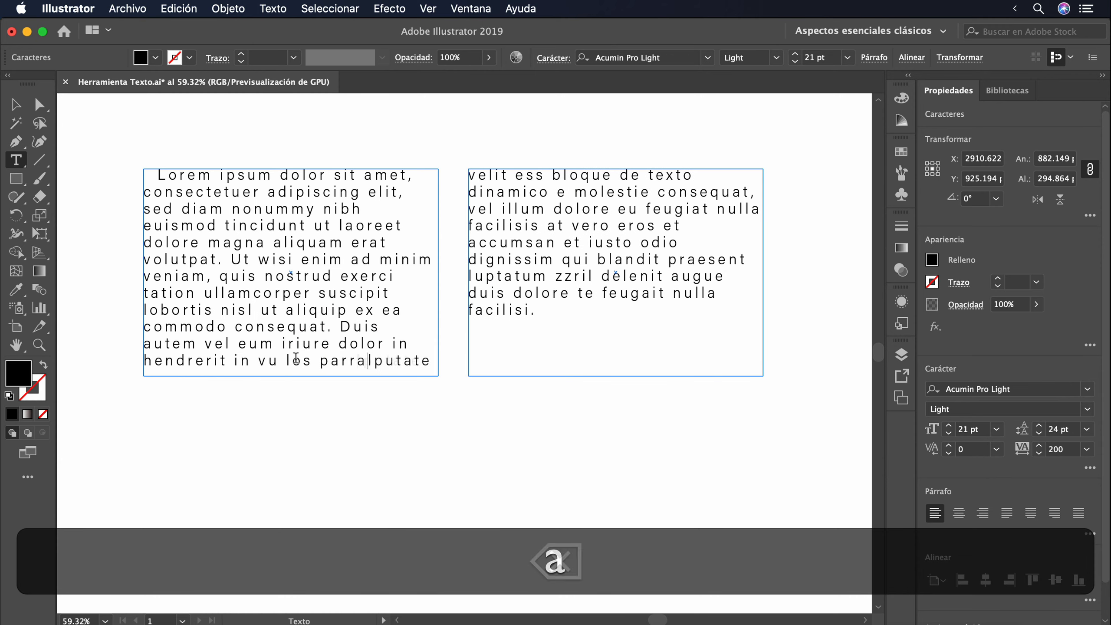
pyautogui.write('s continuan')
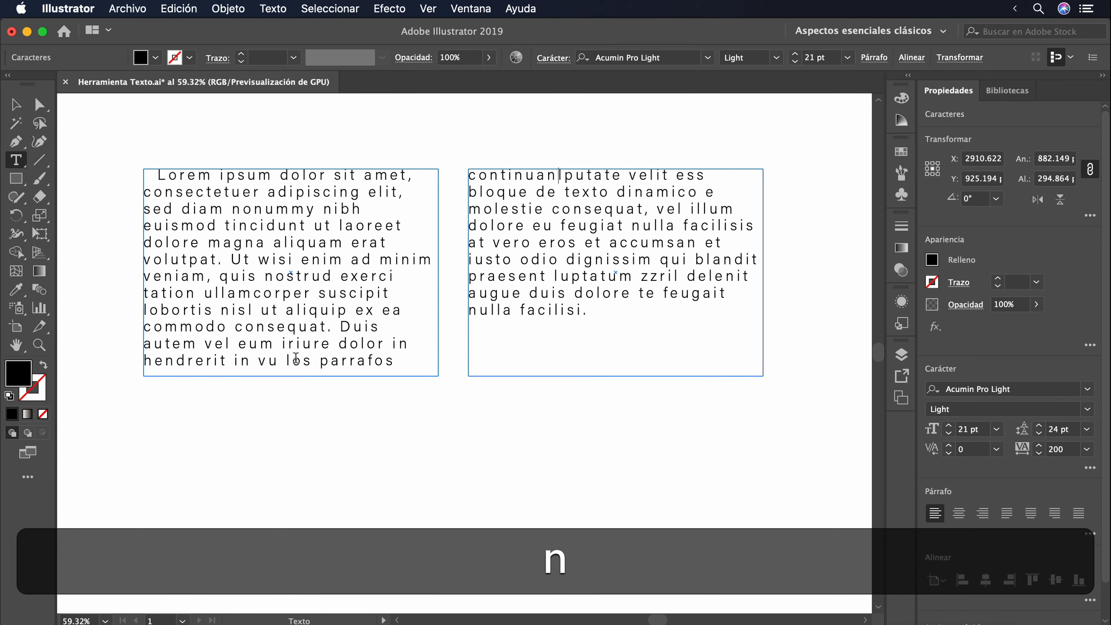
pyautogui.click(15, 104)
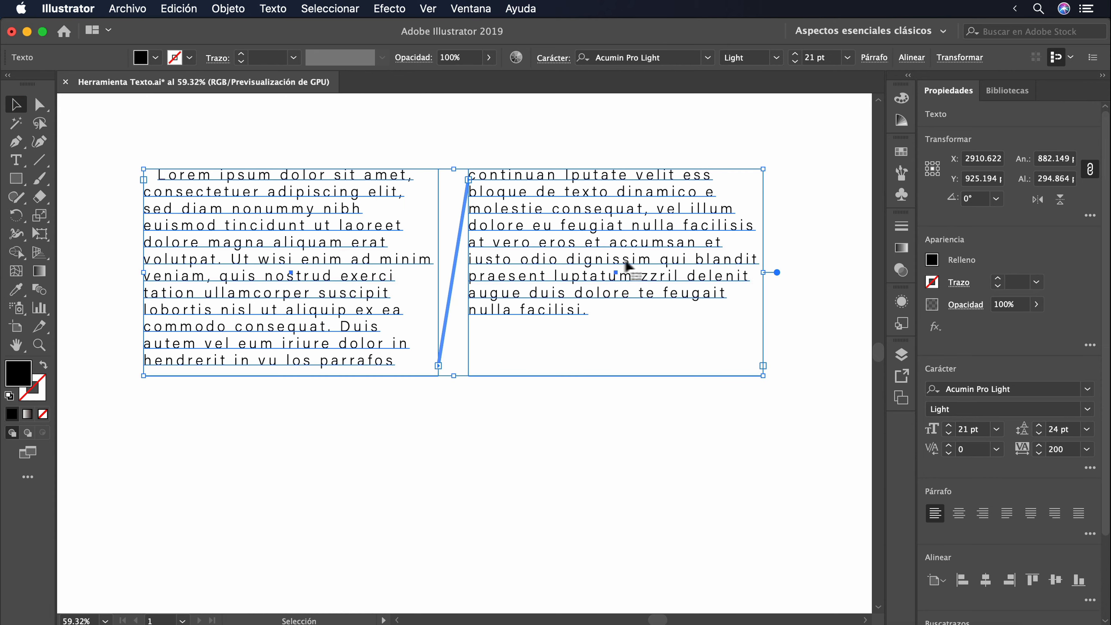
# Shorten the linked text frames, thread the overflow into a third frame, and move that frame below the others.
pyautogui.click(618, 385)
pyautogui.click(615, 376)
pyautogui.moveTo(615, 376); pyautogui.dragTo(621, 268)
pyautogui.click(763, 261)
pyautogui.click(763, 267)
pyautogui.moveTo(802, 284); pyautogui.dragTo(507, 414)
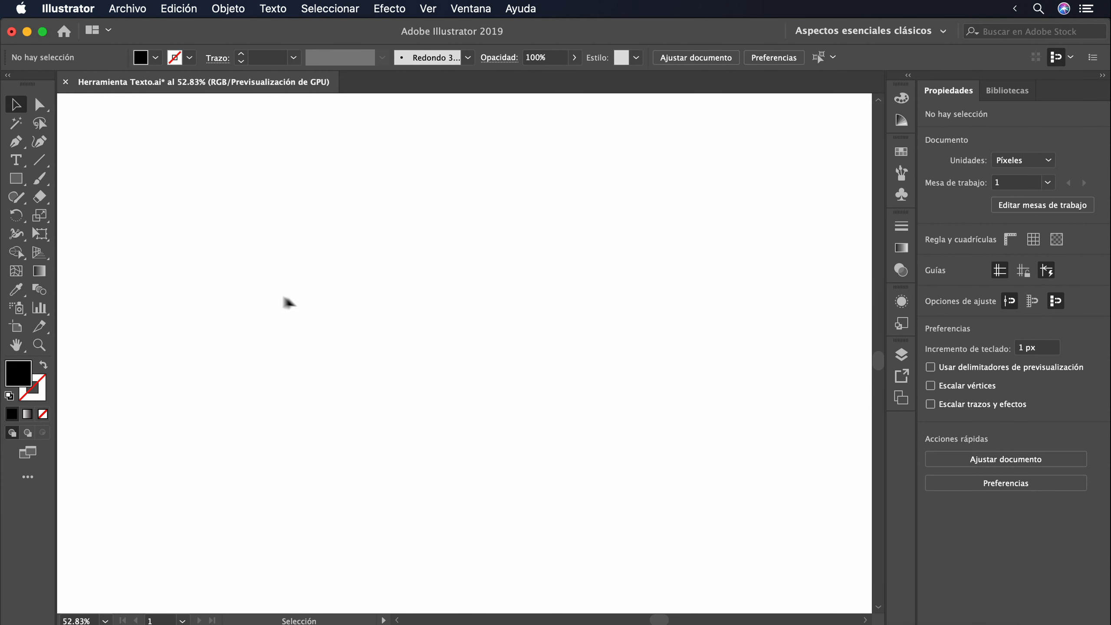
pyautogui.click(21, 165)
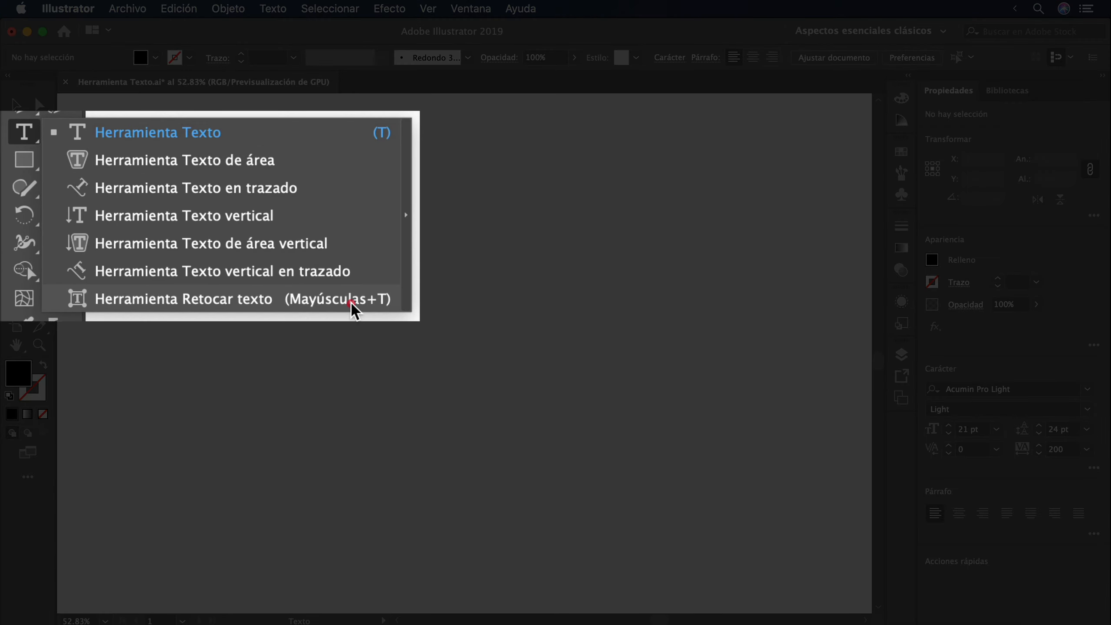
pyautogui.click(349, 136)
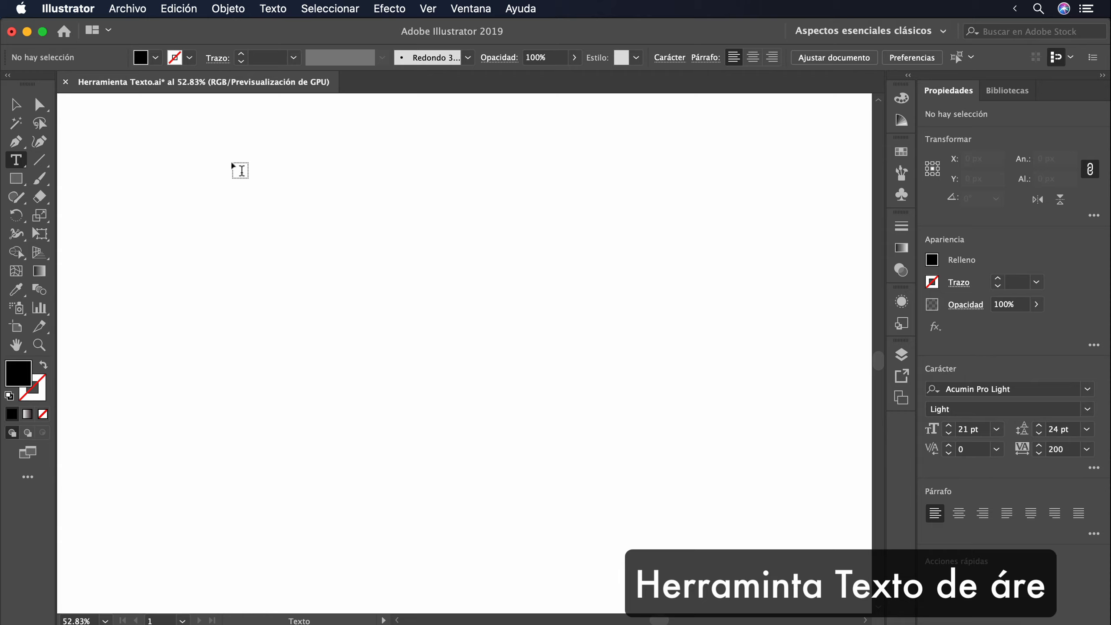
# Draw a black circle about 375 px in diameter with the Ellipse tool in an empty area.
pyautogui.click(21, 183)
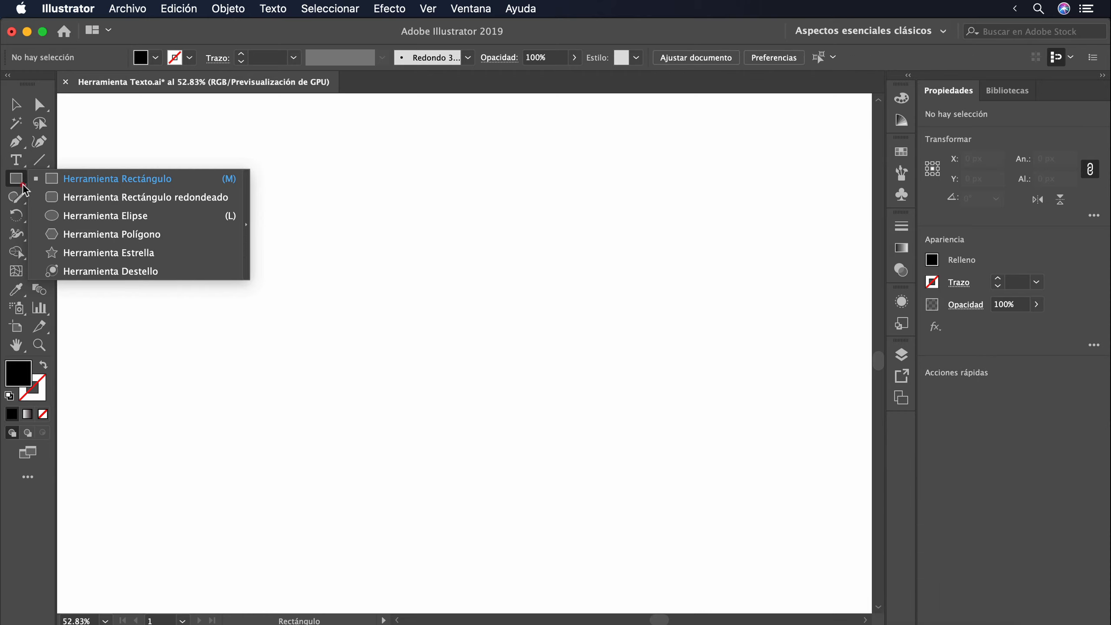
pyautogui.click(83, 217)
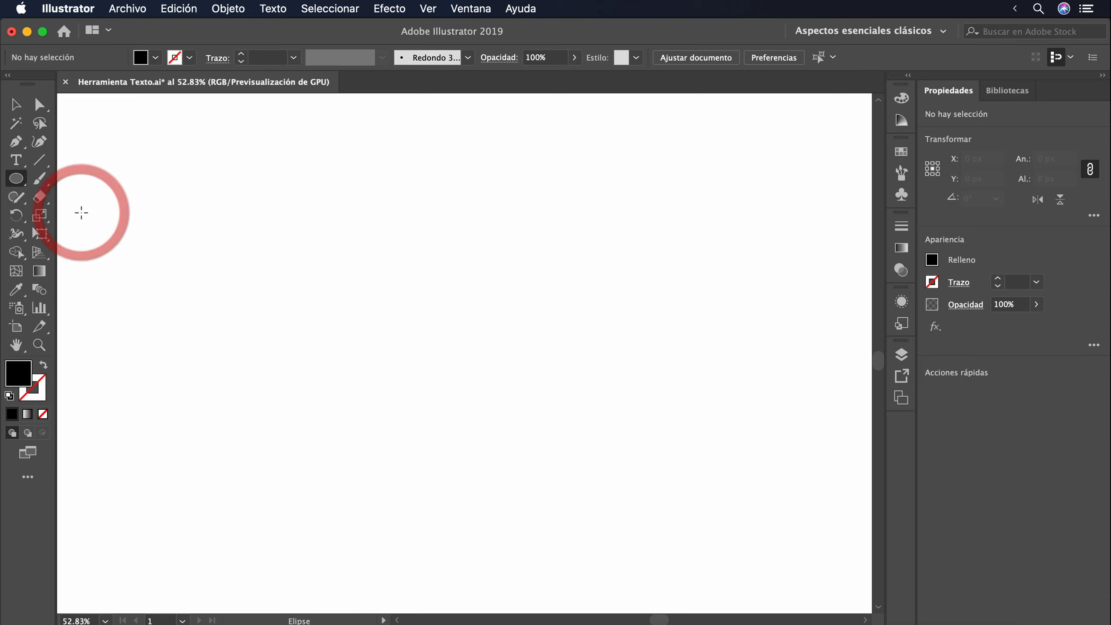
pyautogui.moveTo(262, 197); pyautogui.dragTo(497, 422)
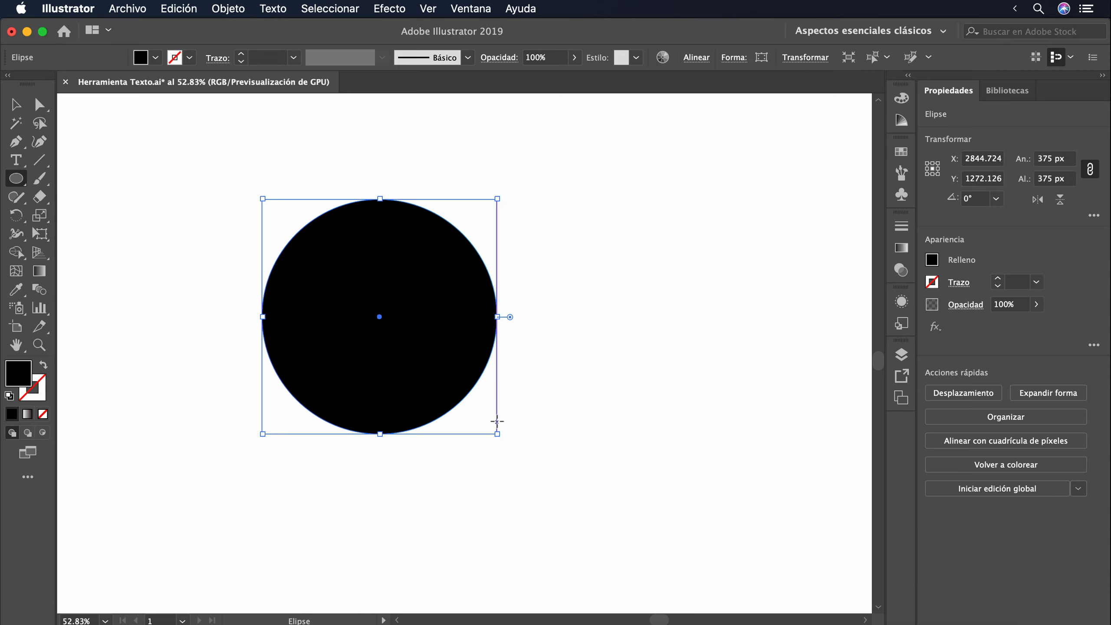
# Convert the circle into a text container filled with placeholder text using the Area Type tool.
pyautogui.click(16, 160)
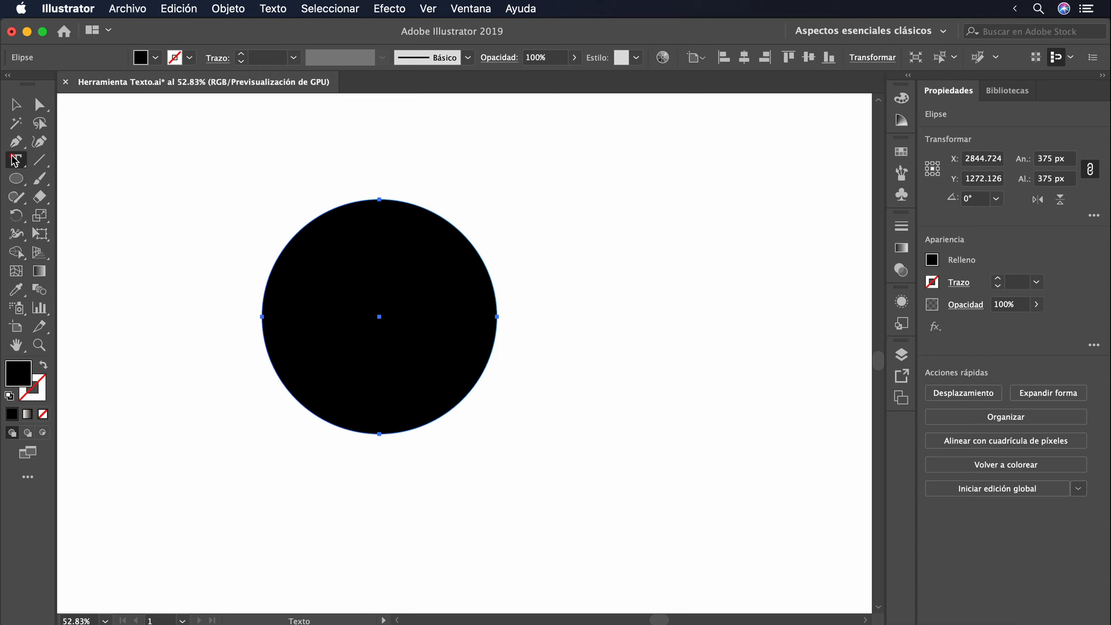
pyautogui.click(100, 180)
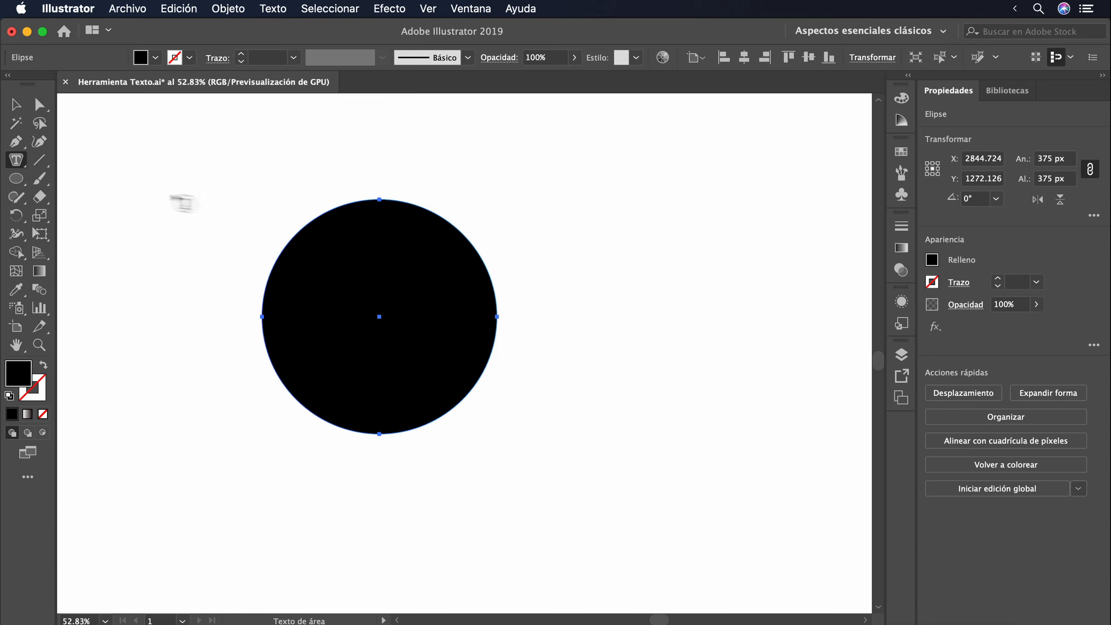
pyautogui.click(479, 254)
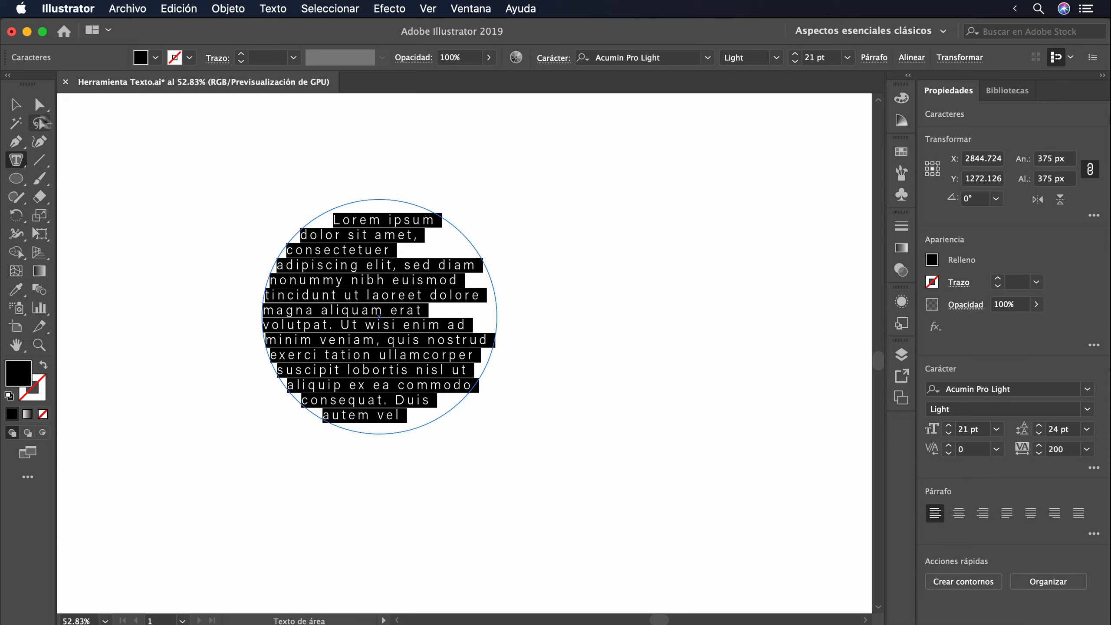
# Deselect the circular text and draw an upright black five-pointed star about 352 px wide with the Star tool.
pyautogui.click(16, 104)
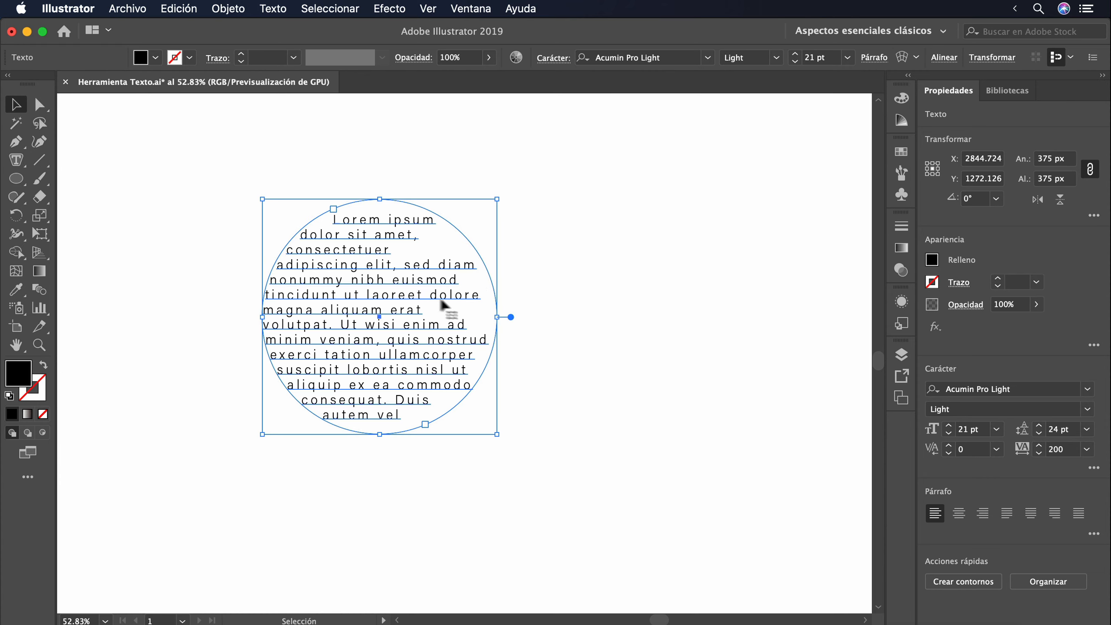
pyautogui.click(551, 349)
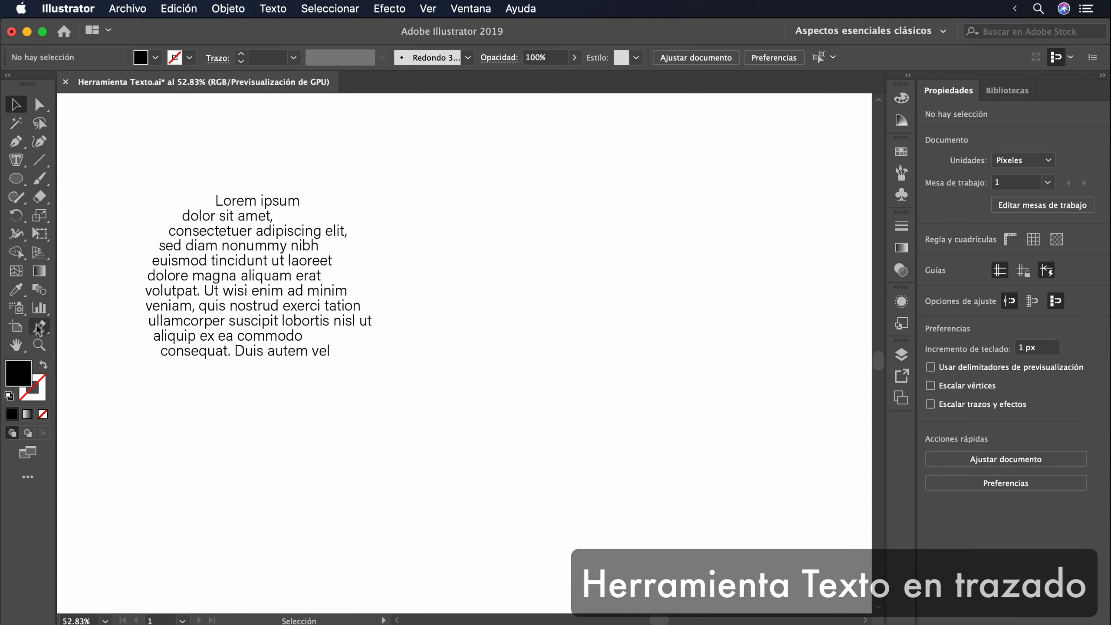
pyautogui.moveTo(16, 178); pyautogui.dragTo(94, 256)
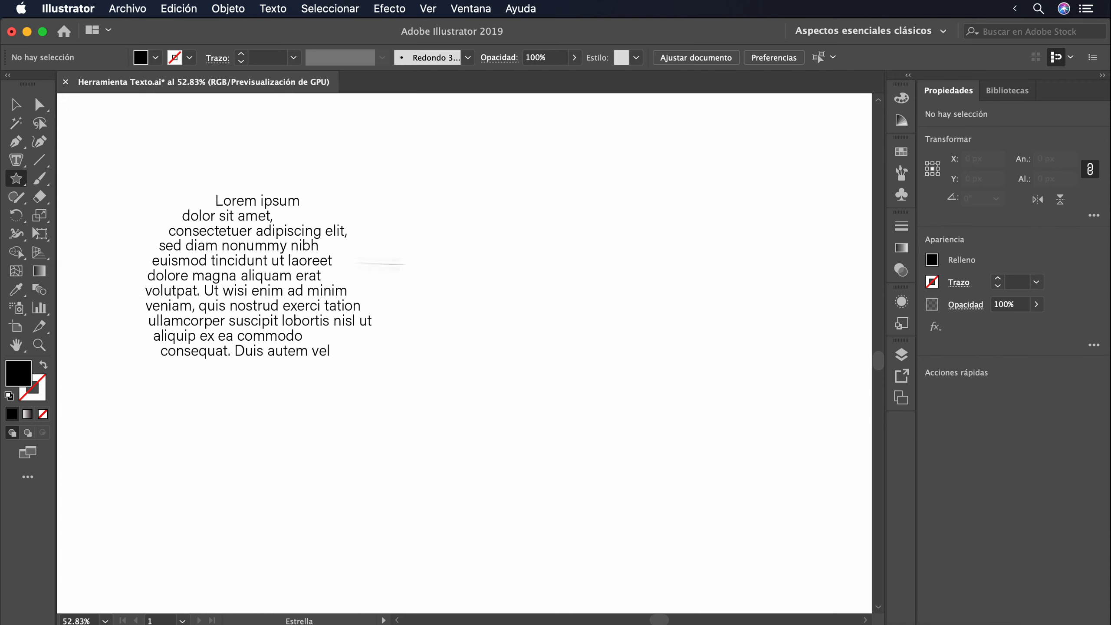
pyautogui.press('shift')
pyautogui.moveTo(528, 179); pyautogui.dragTo(618, 250)
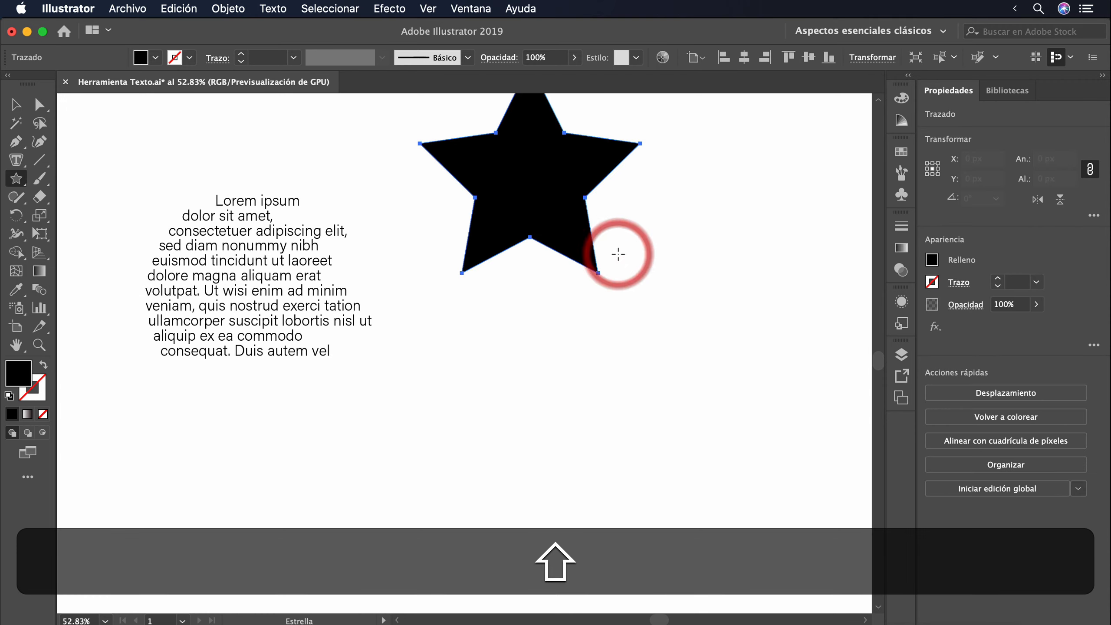
# Move the star level with the circular text and run placeholder text along its outline using the Type on a Path tool.
pyautogui.press('v')
pyautogui.moveTo(533, 168); pyautogui.dragTo(615, 283)
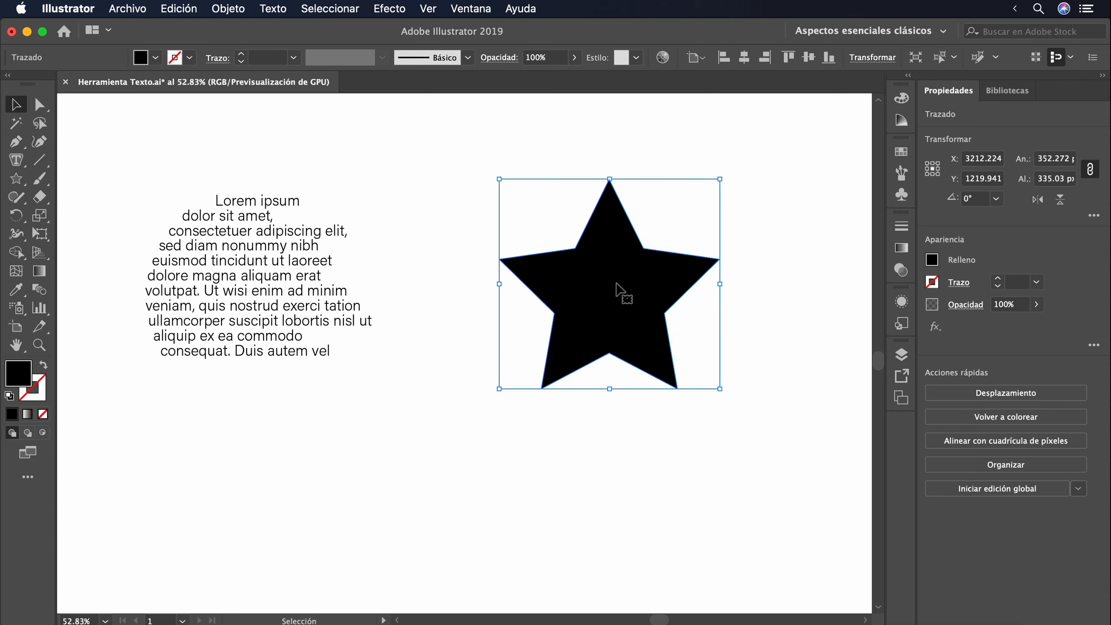
pyautogui.moveTo(16, 159); pyautogui.dragTo(135, 195)
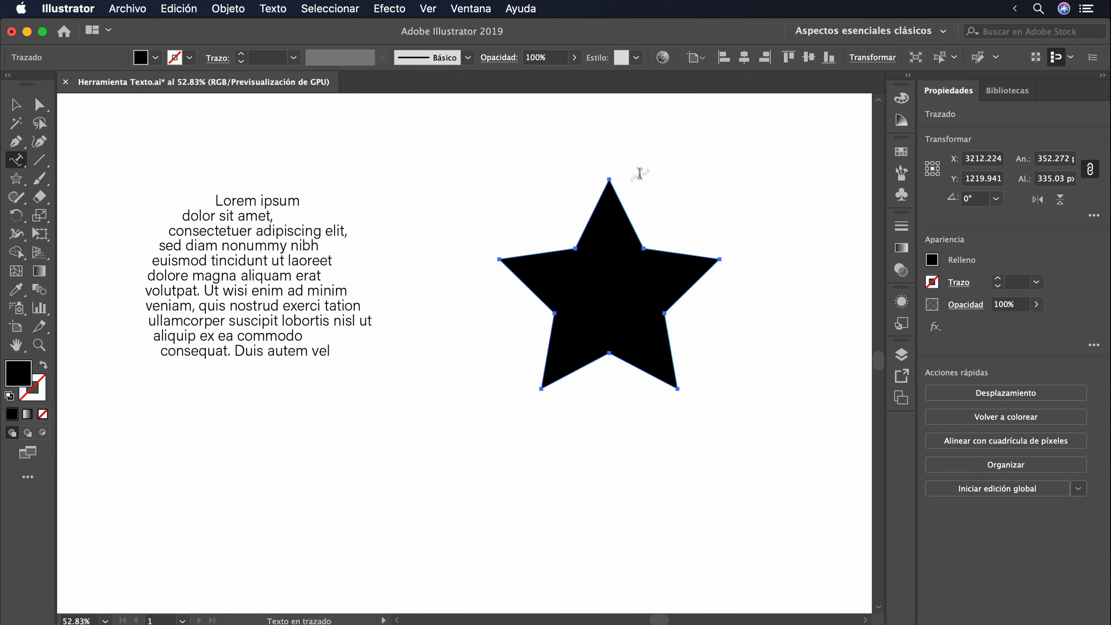
pyautogui.click(629, 217)
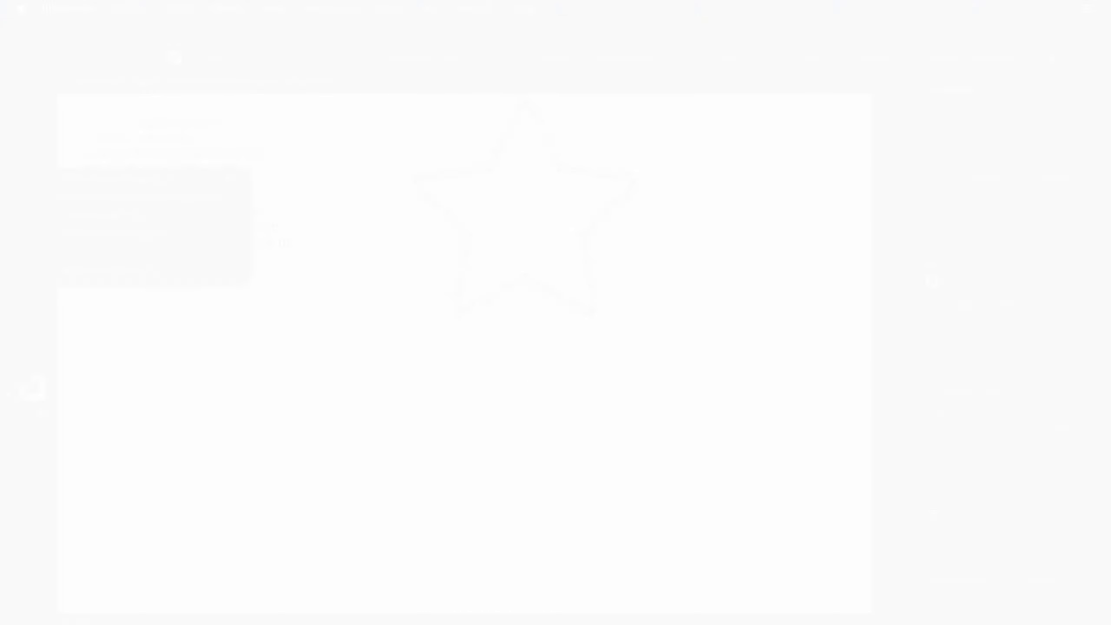
# Draw a circle about 268 px in diameter beside the star and run placeholder text along its outline with Type on a Path.
pyautogui.moveTo(16, 178); pyautogui.dragTo(87, 215)
pyautogui.hscroll(5, 325, 278)
pyautogui.scroll(2, 324, 278)
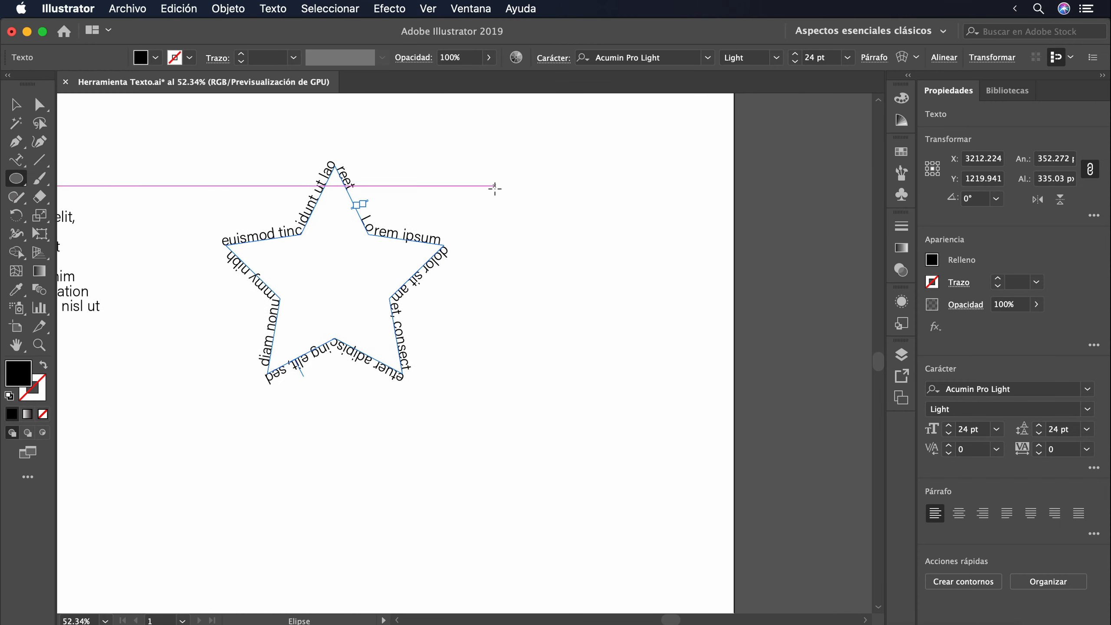
pyautogui.moveTo(527, 221); pyautogui.dragTo(636, 386)
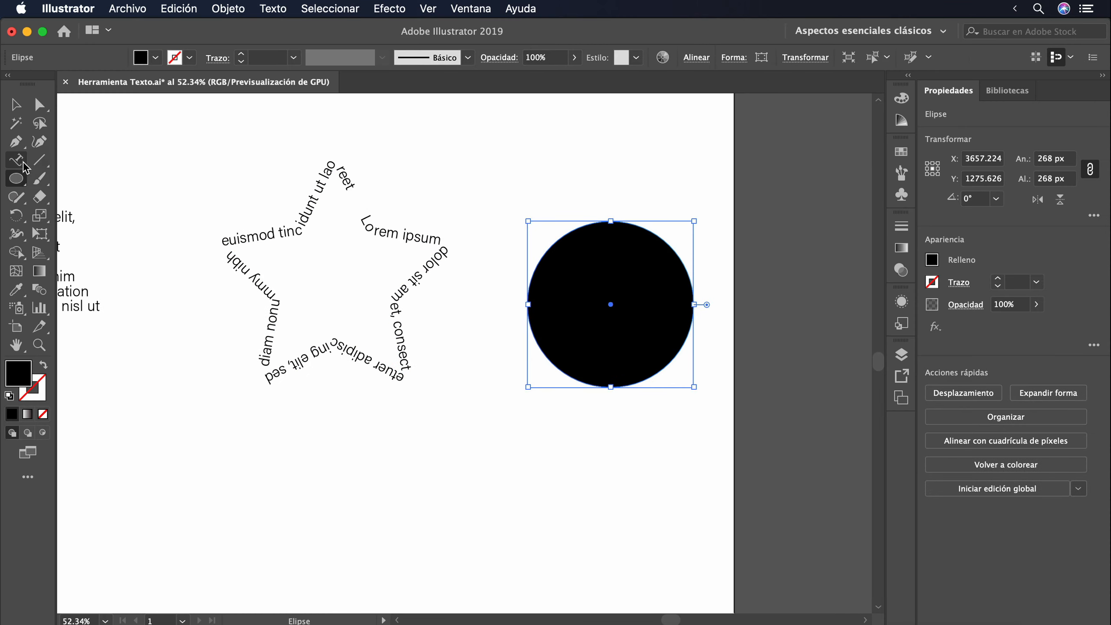
pyautogui.click(16, 160)
pyautogui.click(544, 250)
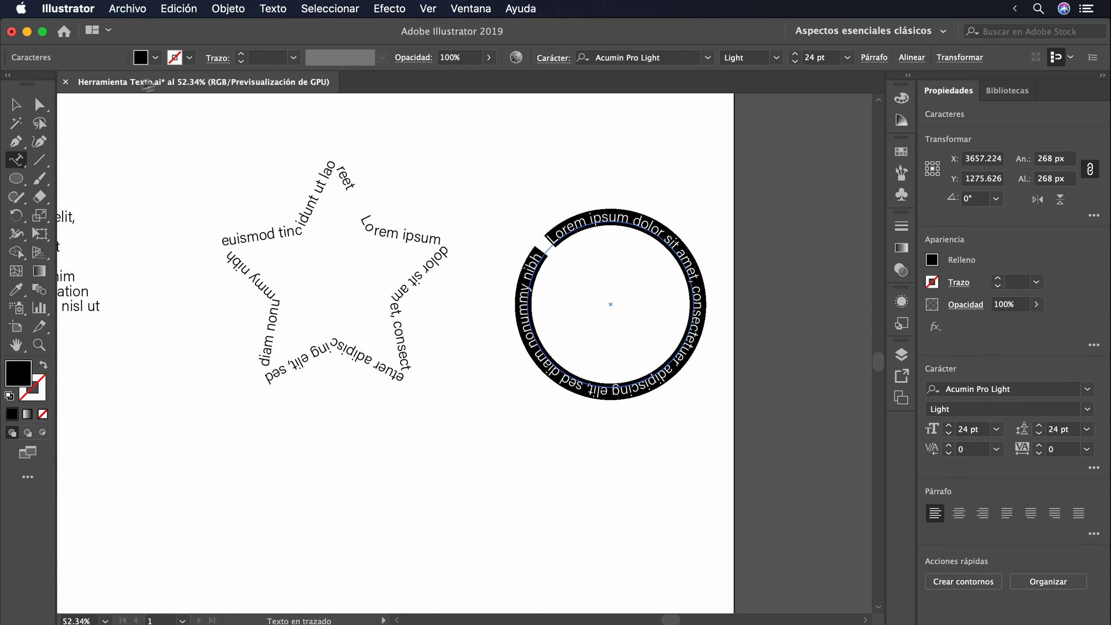
# Shorten the circle text's span with its start and end brackets, and flip the text inside the path with its midpoint at the circle's lowest point.
pyautogui.click(40, 105)
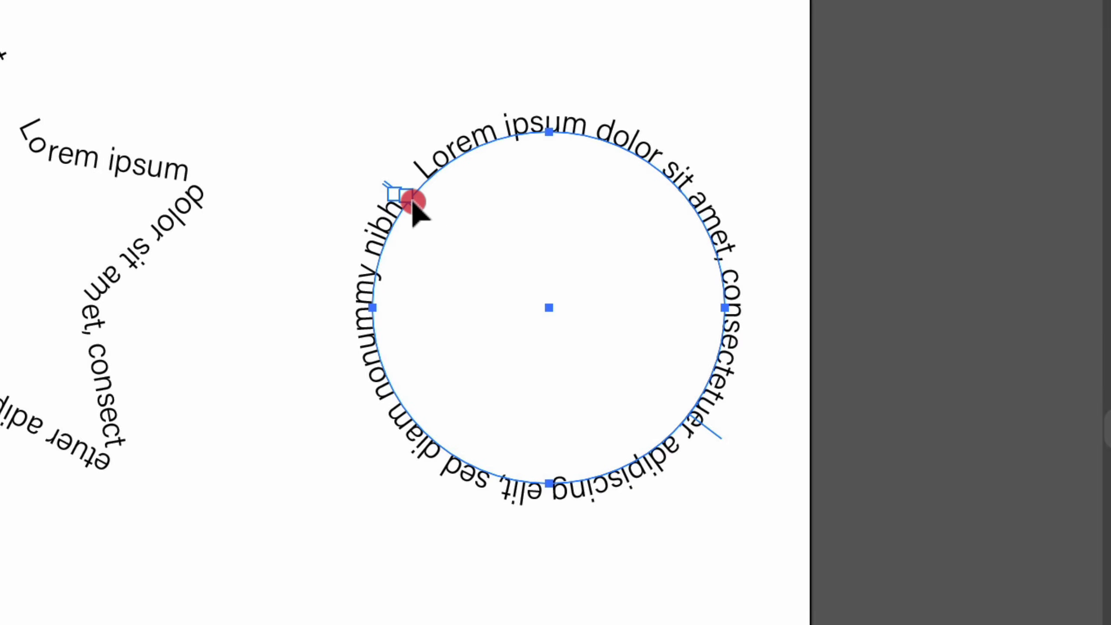
pyautogui.moveTo(412, 205); pyautogui.dragTo(464, 159)
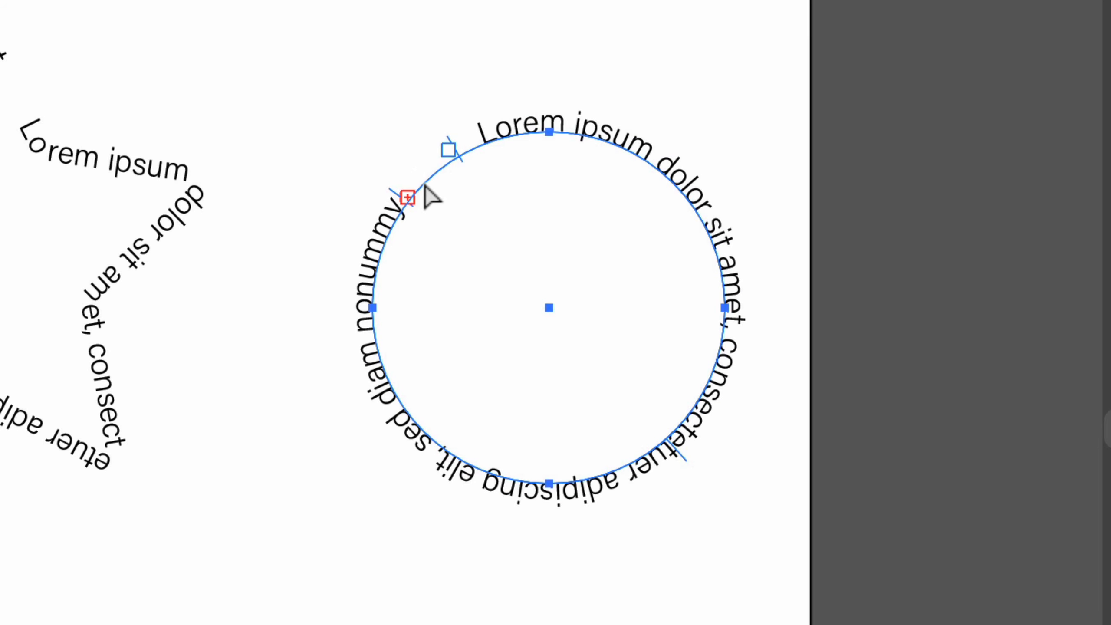
pyautogui.moveTo(395, 191); pyautogui.dragTo(360, 295)
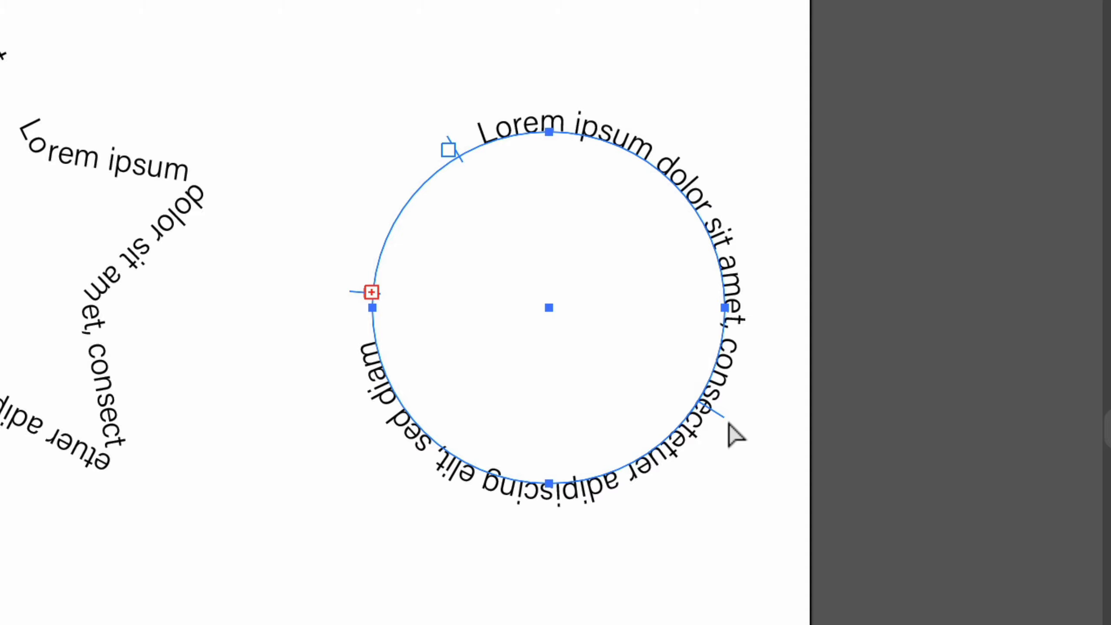
pyautogui.moveTo(718, 414); pyautogui.dragTo(555, 472)
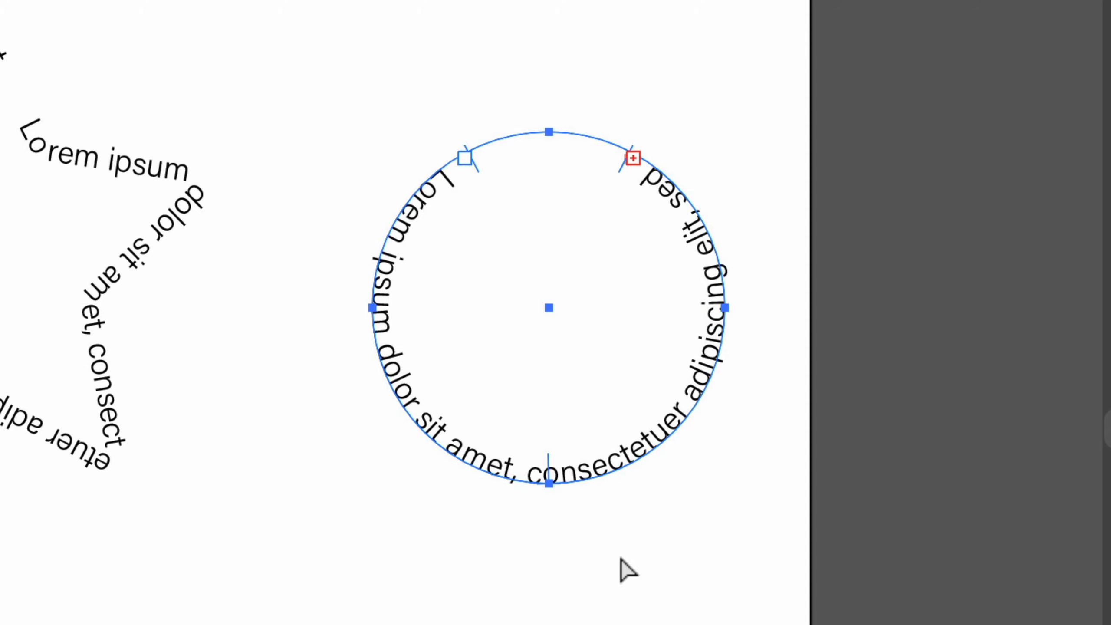